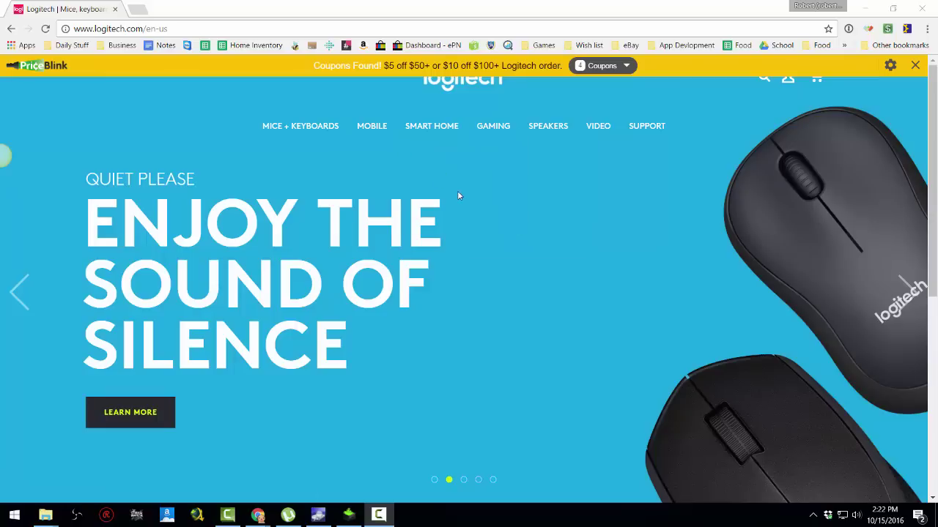
Open Logitech G's gaming Audio + Video listings and scroll down to the C922 Pro Stream Webcam ($99.99).
{"action": "mouse_move", "coordinate": [481, 129]}
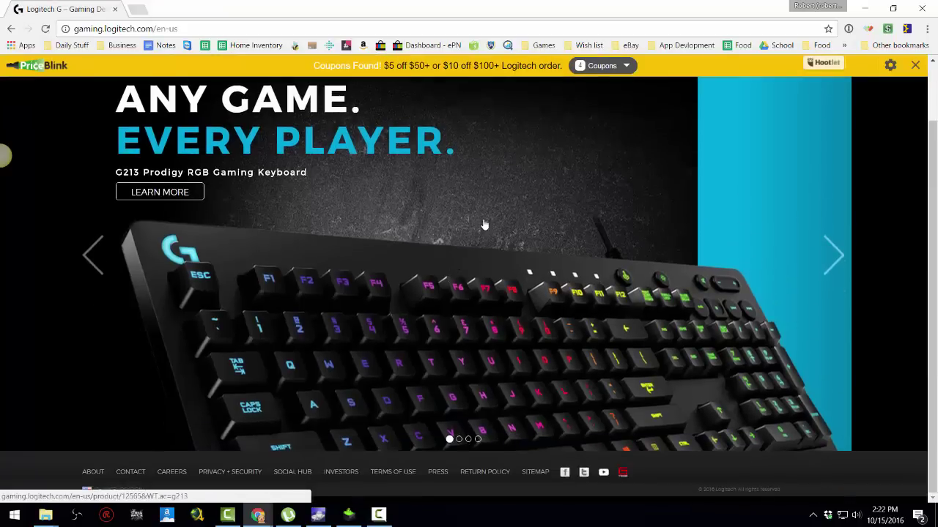
{"action": "scroll", "coordinate": [484, 224], "scroll_direction": "up", "scroll_amount": 3}
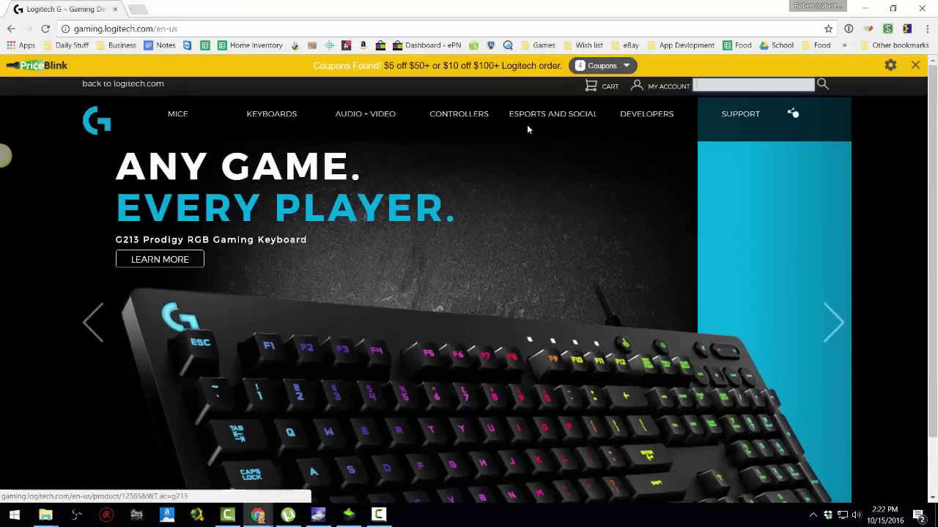
{"action": "left_click", "coordinate": [363, 120]}
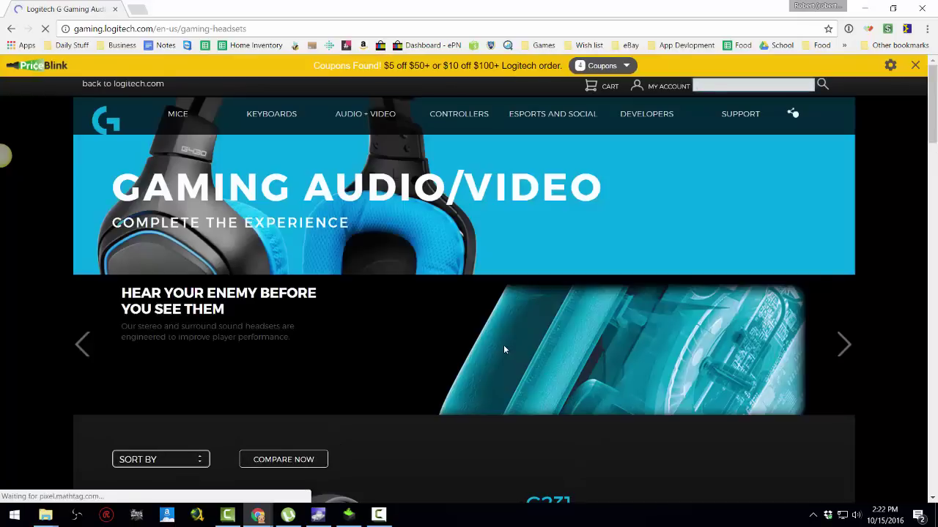
{"action": "scroll", "coordinate": [503, 345], "scroll_direction": "down", "scroll_amount": 8}
{"action": "scroll", "coordinate": [504, 351], "scroll_direction": "down", "scroll_amount": 15}
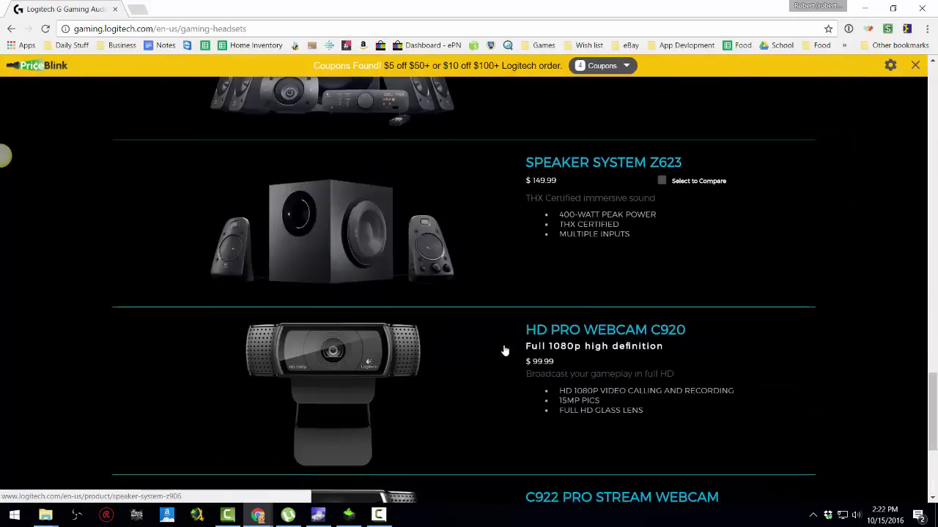
{"action": "scroll", "coordinate": [506, 351], "scroll_direction": "up", "scroll_amount": 2}
{"action": "scroll", "coordinate": [510, 398], "scroll_direction": "down", "scroll_amount": 3}
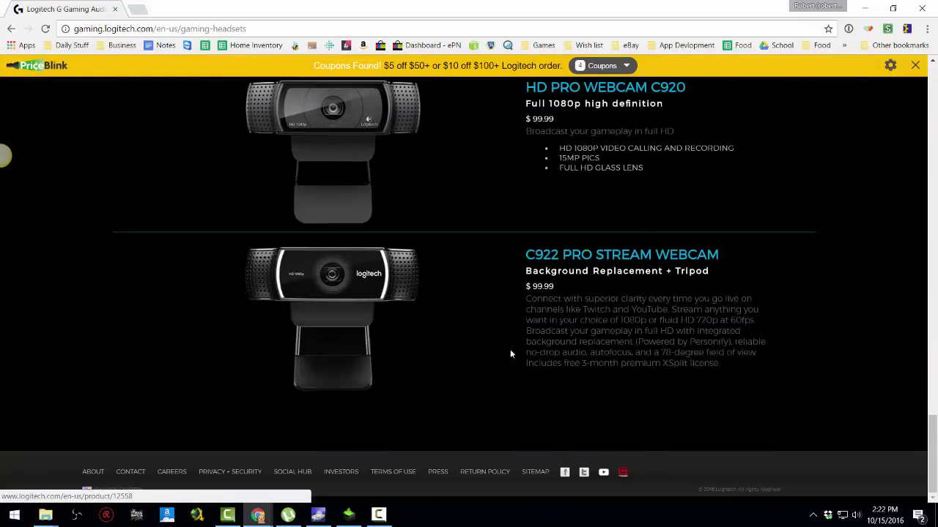
Open the C922 Pro Stream Webcam product page and scroll through it.
{"action": "left_click", "coordinate": [595, 260]}
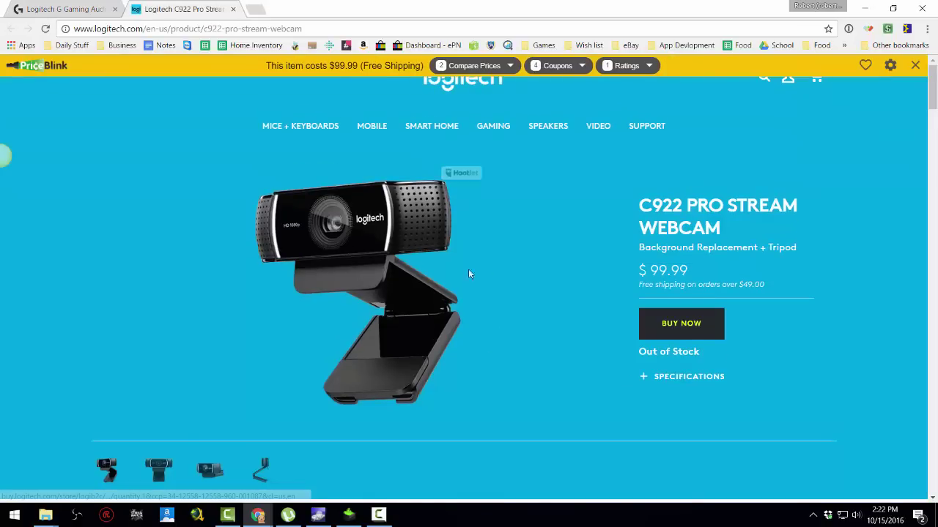
{"action": "scroll", "coordinate": [525, 268], "scroll_direction": "down", "scroll_amount": 5}
{"action": "scroll", "coordinate": [524, 269], "scroll_direction": "down", "scroll_amount": 20}
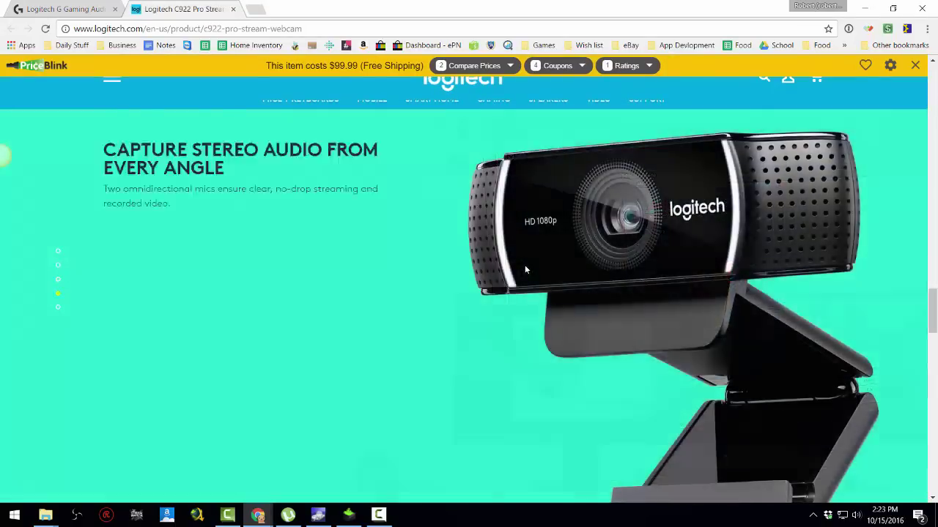
{"action": "scroll", "coordinate": [525, 268], "scroll_direction": "down", "scroll_amount": 2}
{"action": "scroll", "coordinate": [525, 268], "scroll_direction": "up", "scroll_amount": 4}
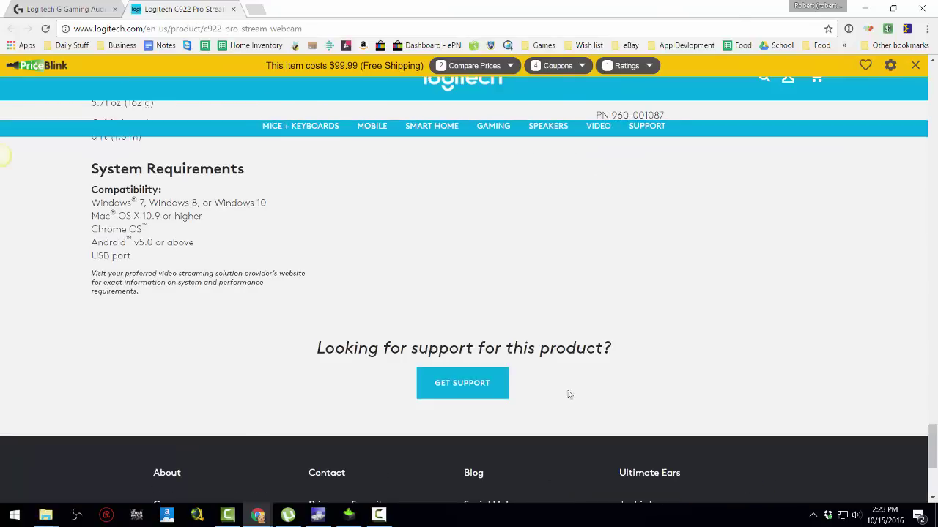
Go to the webcam's support page and scroll to its Windows 10 downloads.
{"action": "left_click", "coordinate": [470, 386]}
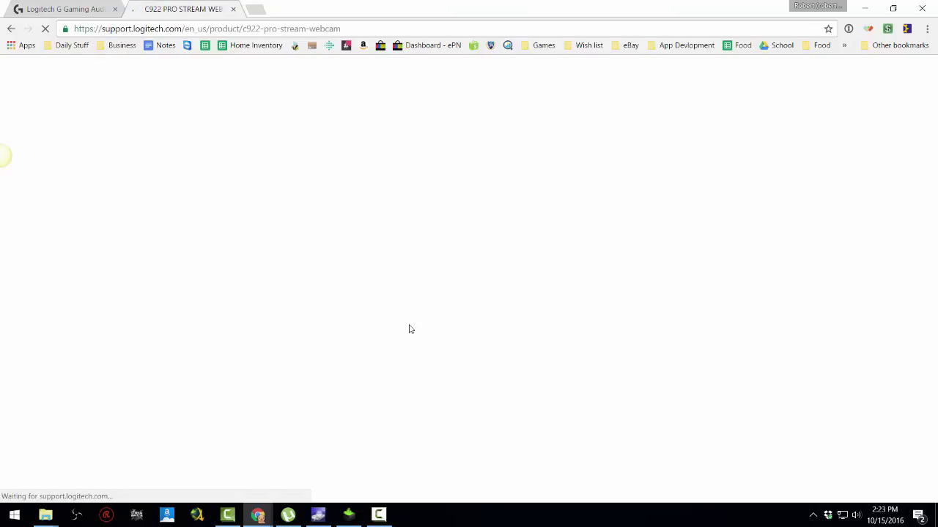
{"action": "scroll", "coordinate": [560, 320], "scroll_direction": "down", "scroll_amount": 2}
{"action": "scroll", "coordinate": [560, 320], "scroll_direction": "down", "scroll_amount": 1}
Jump to the Downloads list, keep Logitech Gaming Software at 32-bit, and review its version details.
{"action": "left_click", "coordinate": [444, 175]}
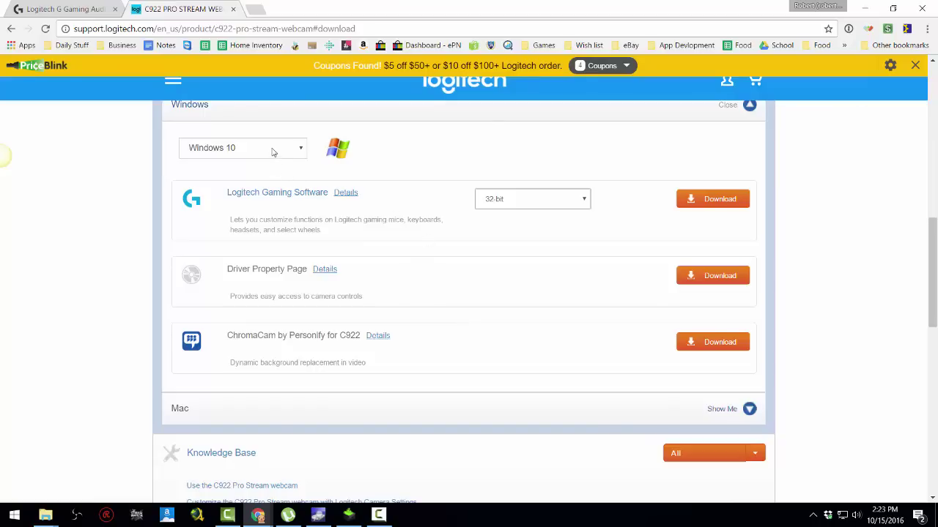
{"action": "left_click", "coordinate": [511, 205]}
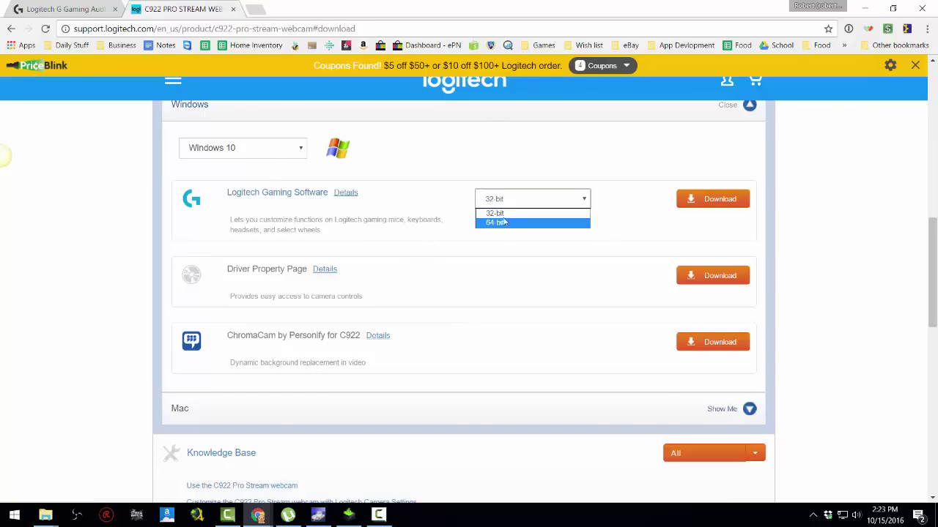
{"action": "left_click", "coordinate": [425, 201]}
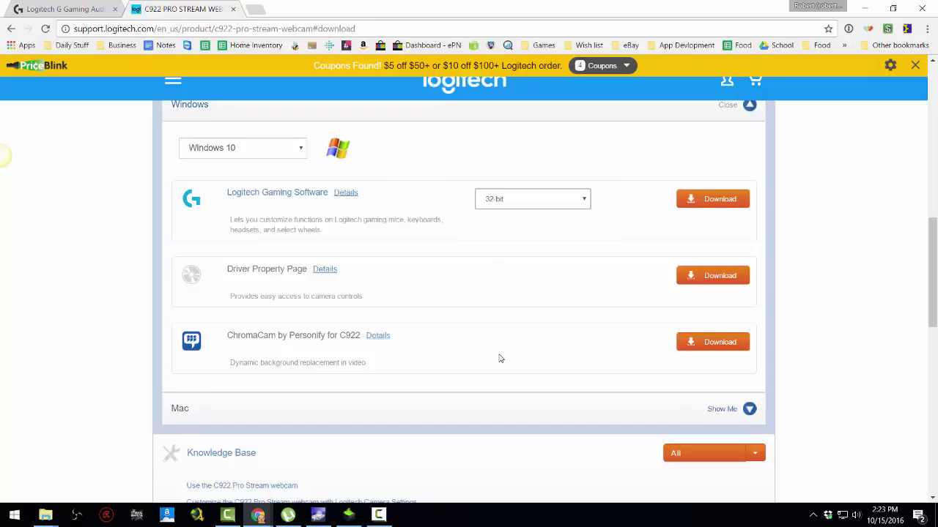
{"action": "left_click", "coordinate": [344, 195]}
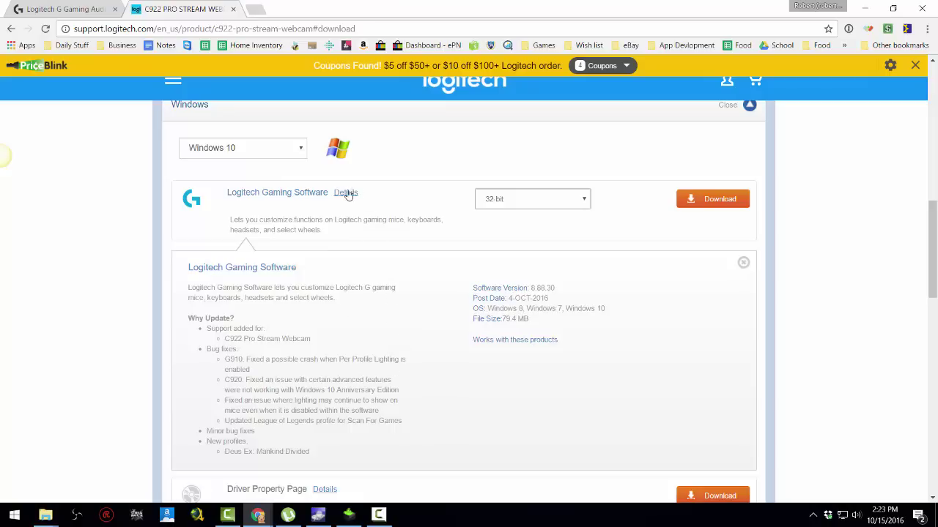
{"action": "scroll", "coordinate": [651, 328], "scroll_direction": "down", "scroll_amount": 2}
{"action": "left_click", "coordinate": [743, 141]}
{"action": "scroll", "coordinate": [440, 343], "scroll_direction": "up", "scroll_amount": 2}
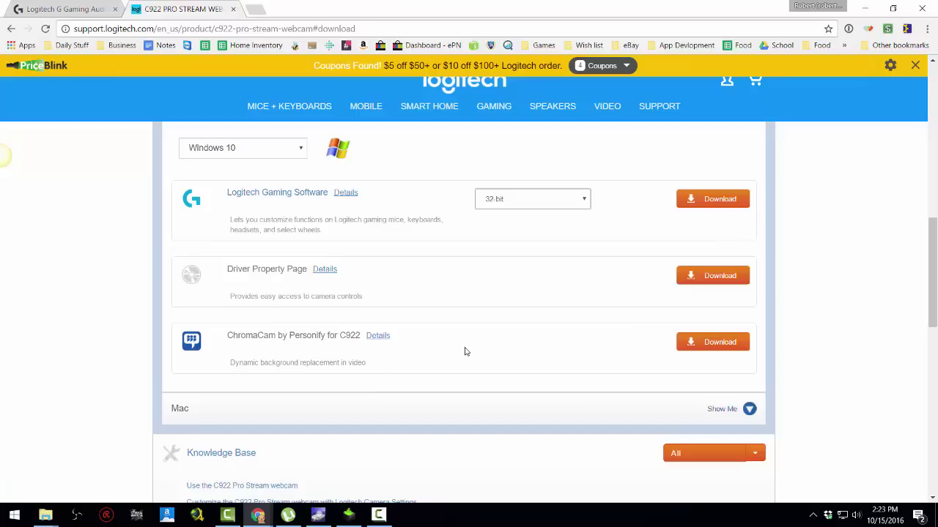
From Chrome's downloads (Ctrl+J), install Logitech Camera Settings from LogiCamSettings1.1.87.0.exe, accepting the licence.
{"action": "key", "text": "ctrl+j"}
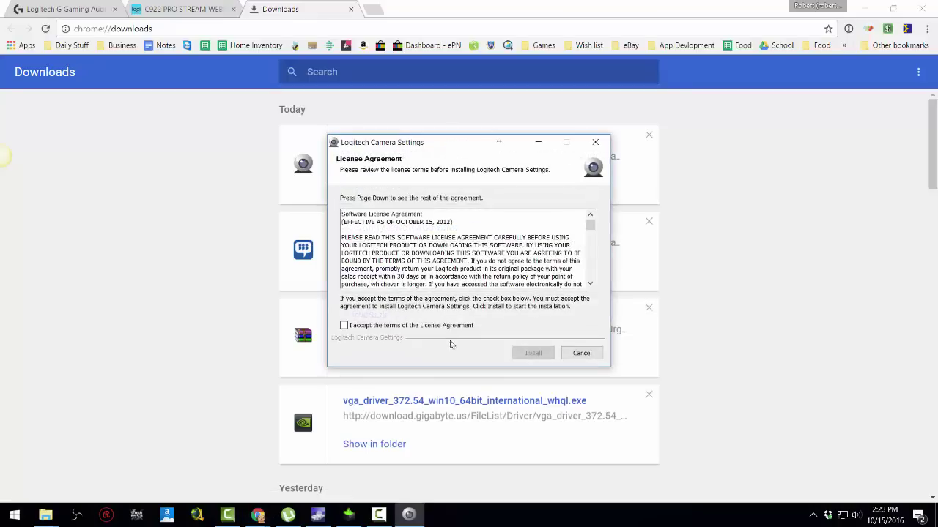
{"action": "left_click", "coordinate": [343, 325]}
{"action": "left_click", "coordinate": [533, 354]}
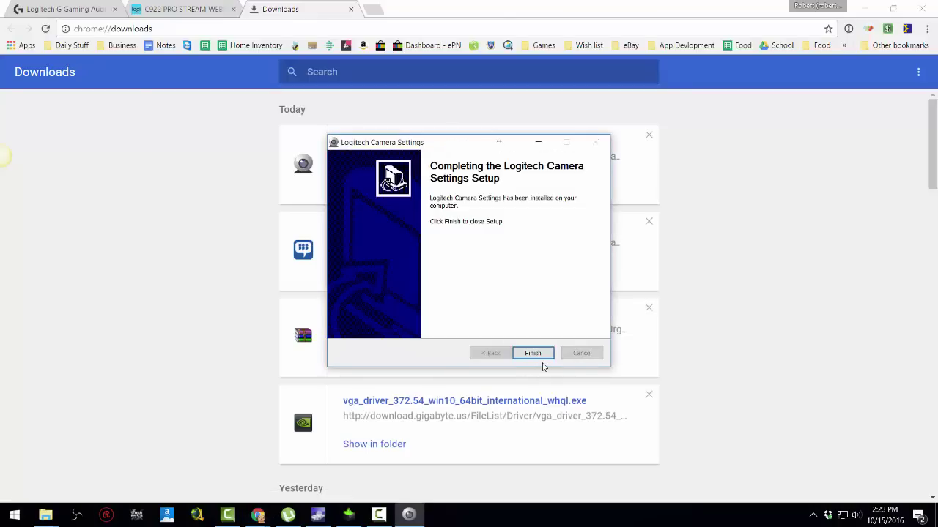
{"action": "left_click", "coordinate": [540, 358]}
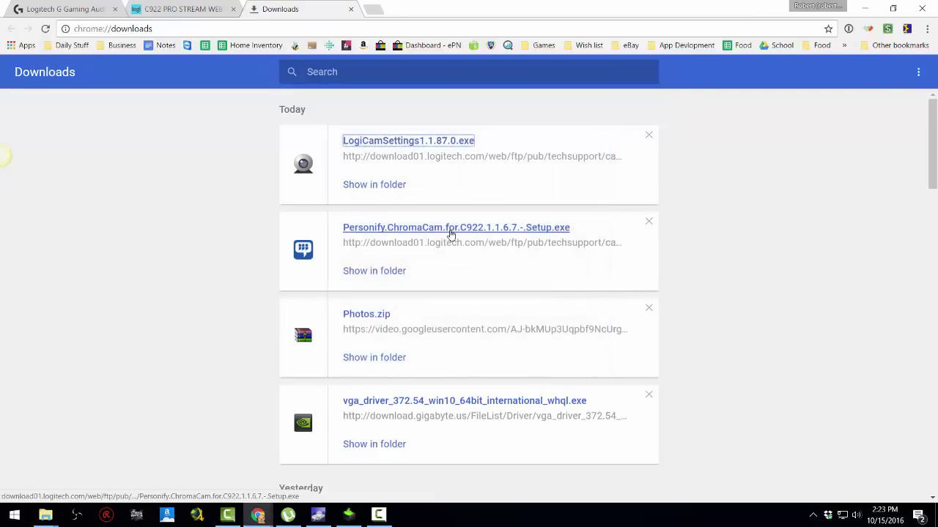
Run the downloaded Personify ChromaCam setup, agree to its licence, and close the installer when finished.
{"action": "left_click", "coordinate": [454, 229]}
{"action": "left_click", "coordinate": [505, 272]}
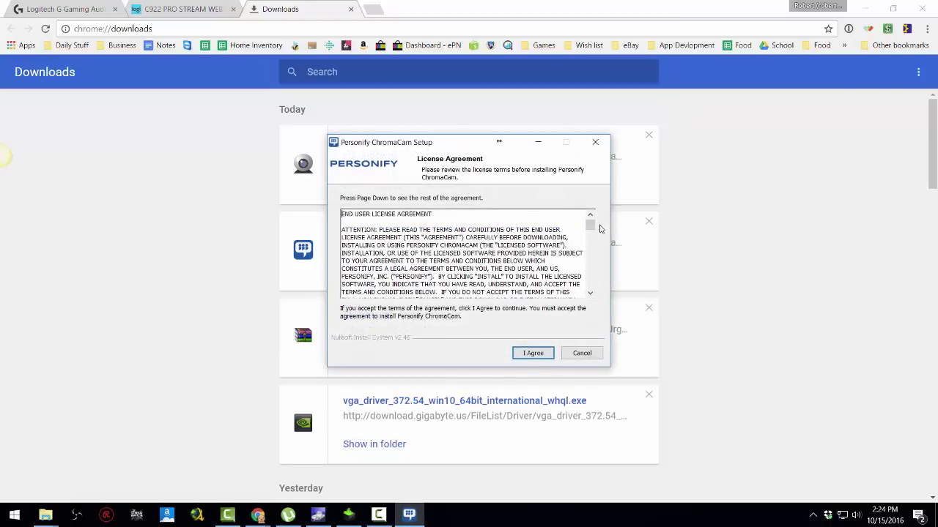
{"action": "scroll", "coordinate": [527, 306], "scroll_direction": "down", "scroll_amount": 10}
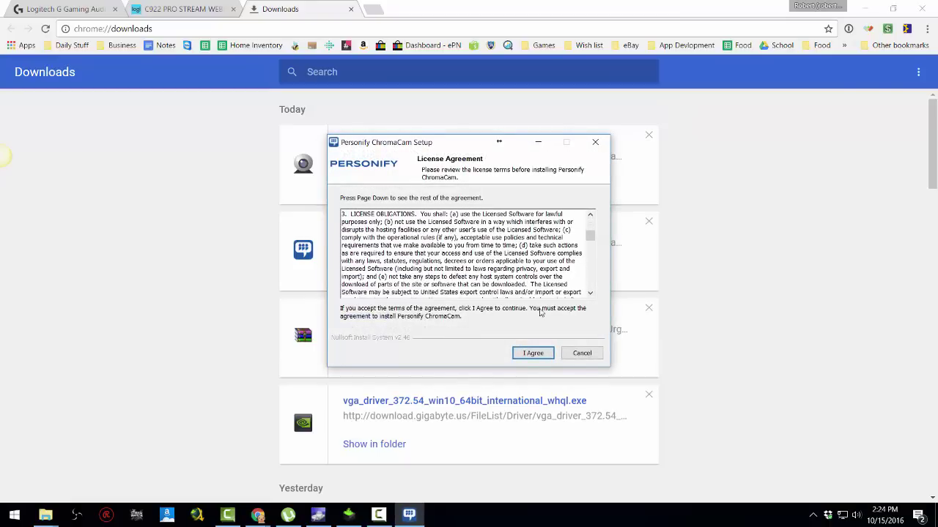
{"action": "scroll", "coordinate": [565, 268], "scroll_direction": "down", "scroll_amount": 10}
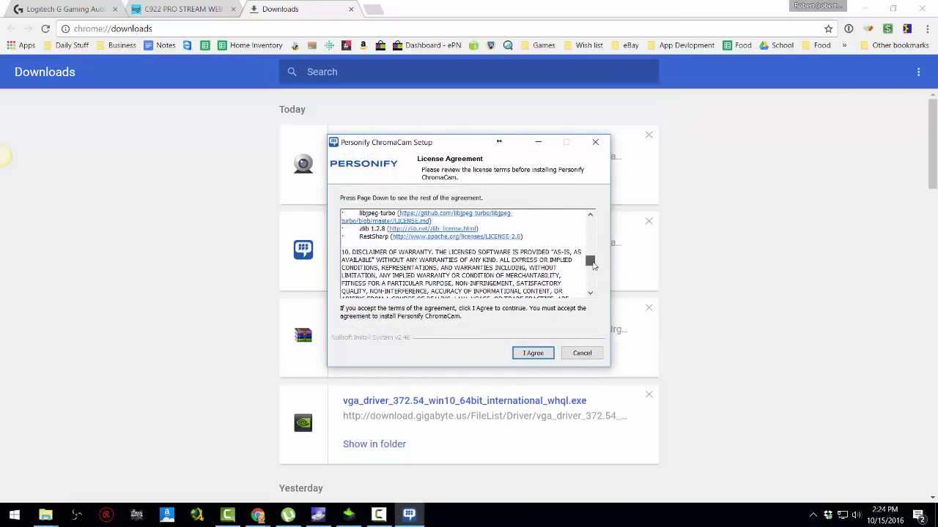
{"action": "scroll", "coordinate": [594, 274], "scroll_direction": "down", "scroll_amount": 5}
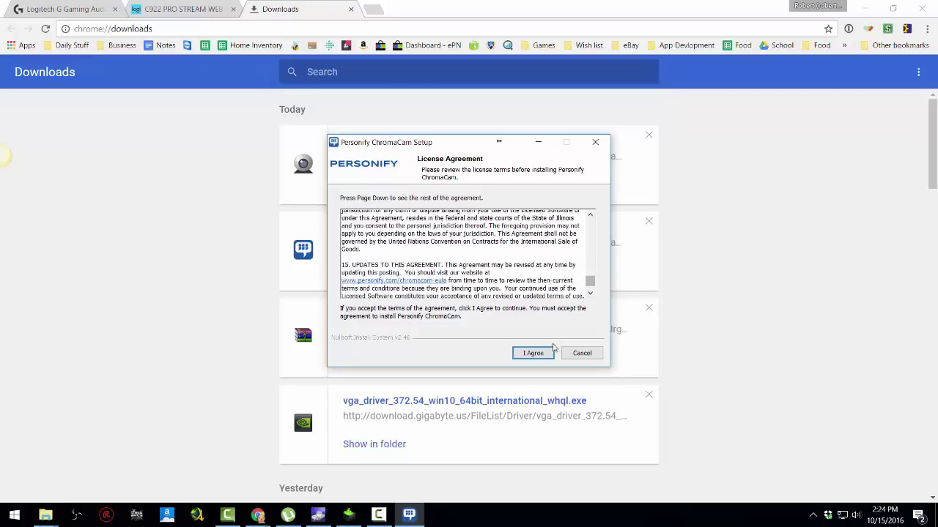
{"action": "left_click", "coordinate": [538, 355]}
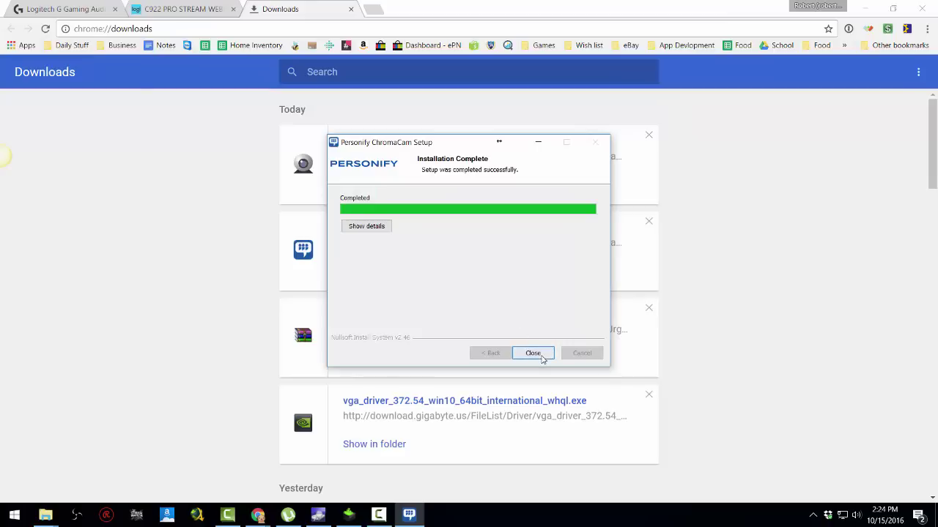
{"action": "left_click", "coordinate": [542, 357]}
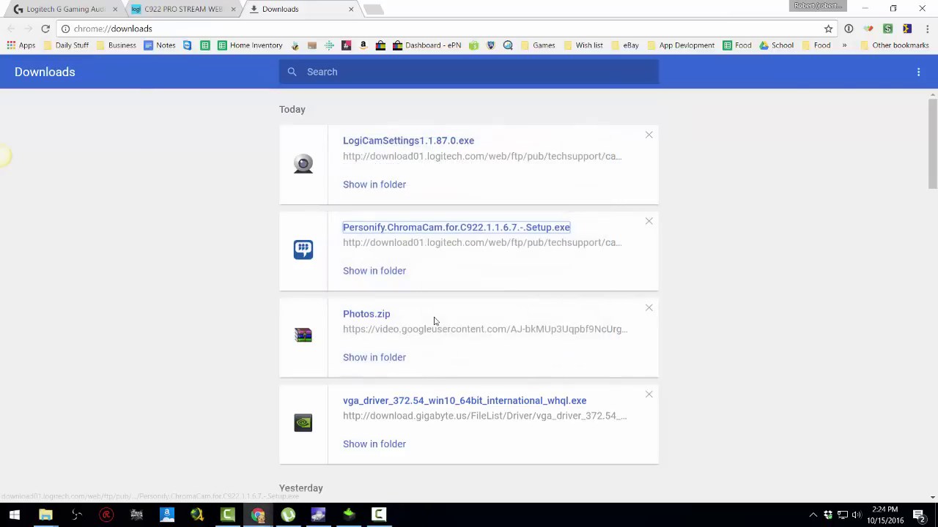
Launch Personify ChromaCam from Start, centre its window, and check its Settings before closing them.
{"action": "key", "text": "super"}
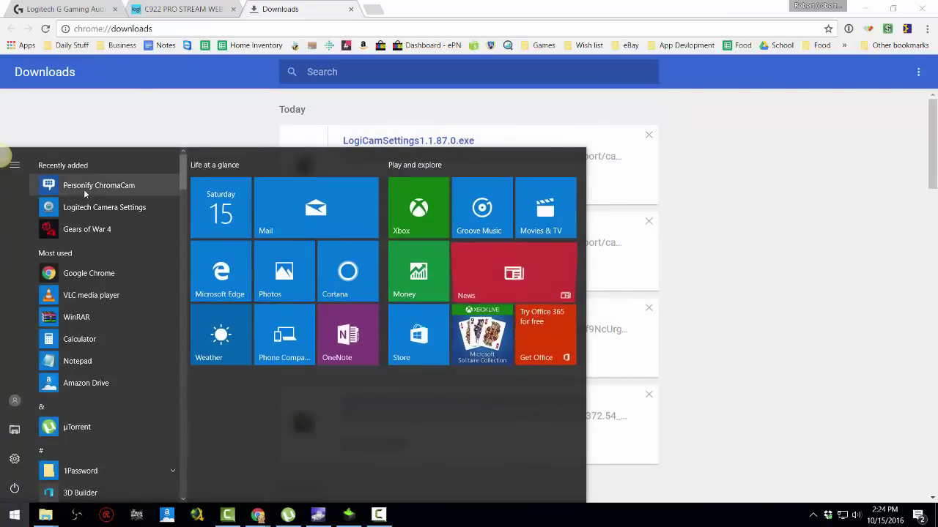
{"action": "left_click", "coordinate": [104, 186]}
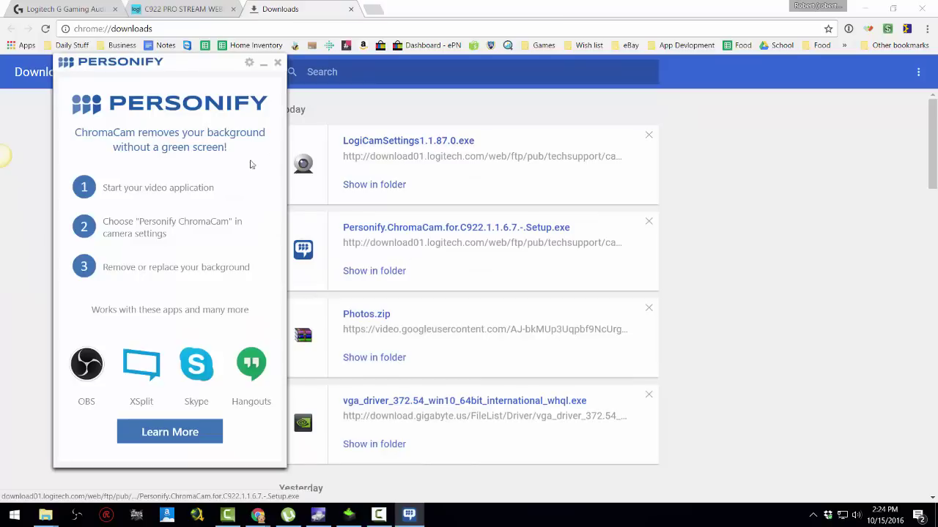
{"action": "left_click_drag", "start_coordinate": [192, 66], "coordinate": [277, 78]}
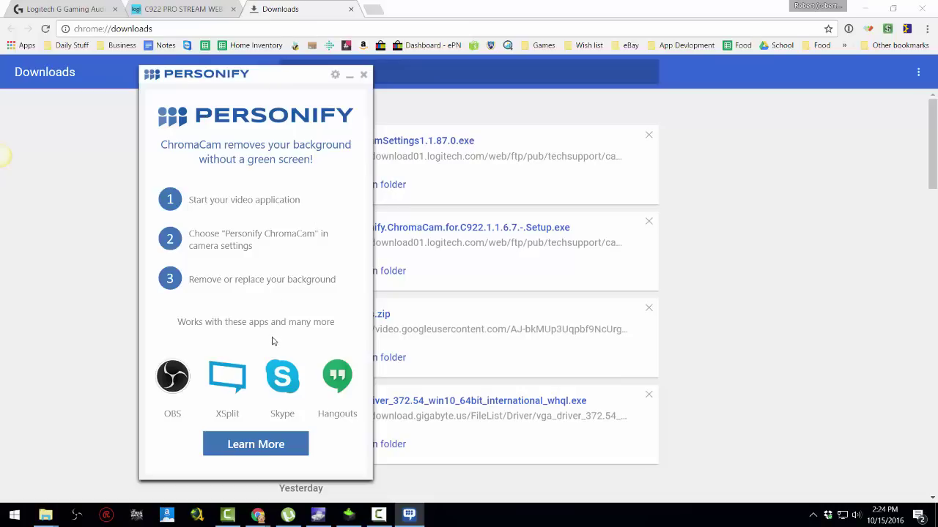
{"action": "left_click", "coordinate": [335, 75]}
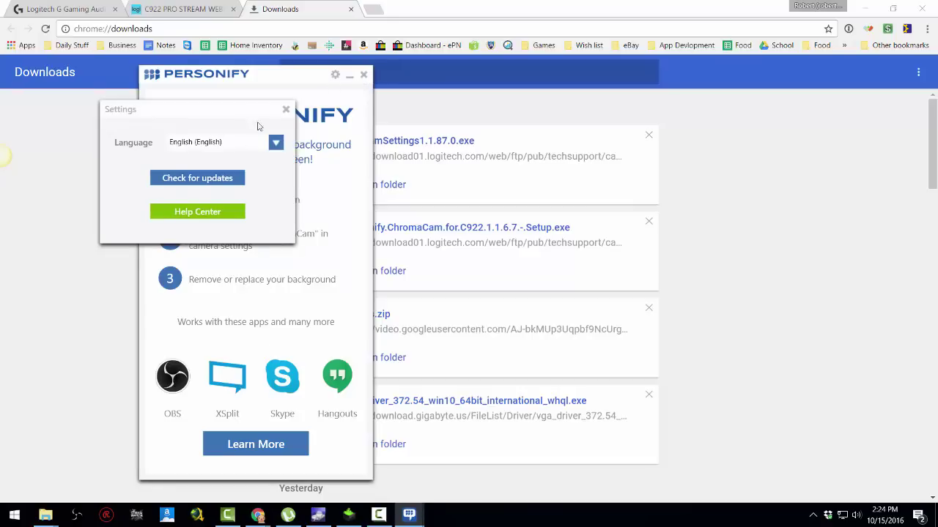
{"action": "left_click", "coordinate": [286, 109]}
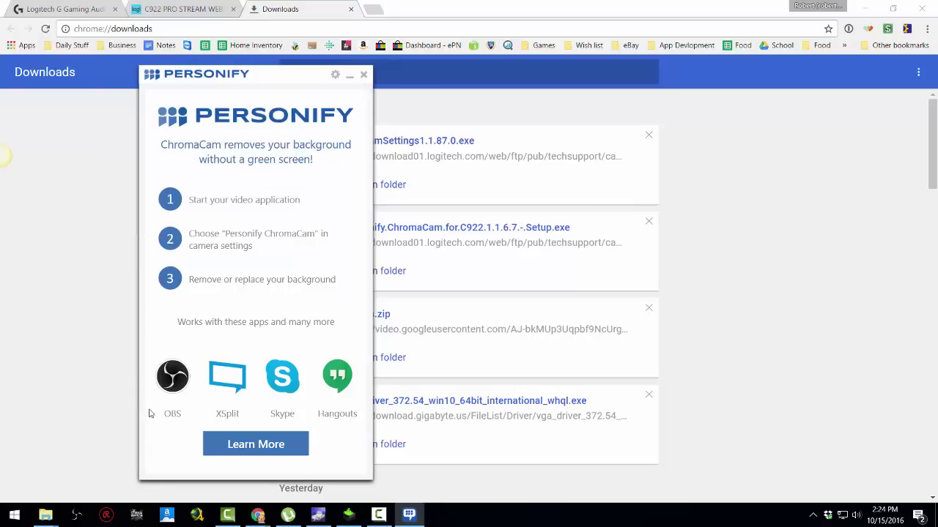
Restore OBS from the taskbar and drag its window toward the right side.
{"action": "left_click", "coordinate": [76, 515]}
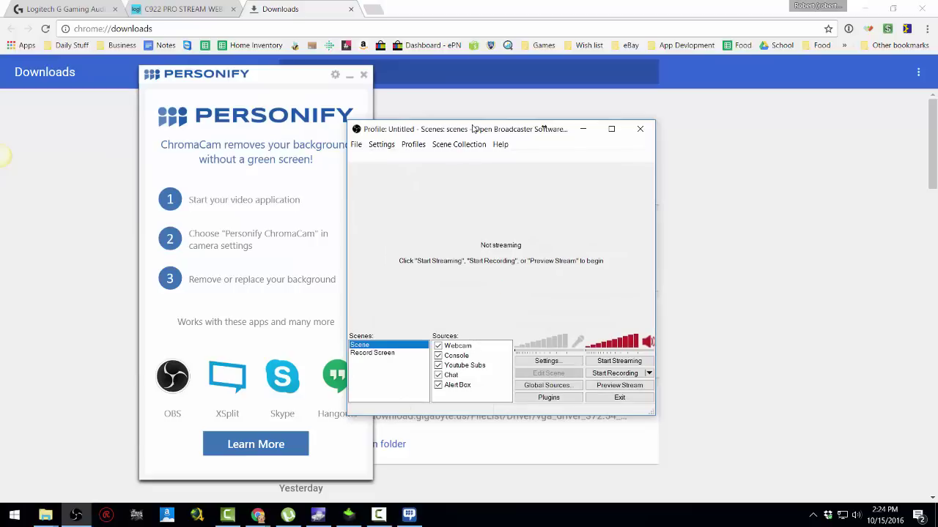
{"action": "left_click_drag", "start_coordinate": [473, 129], "coordinate": [635, 140]}
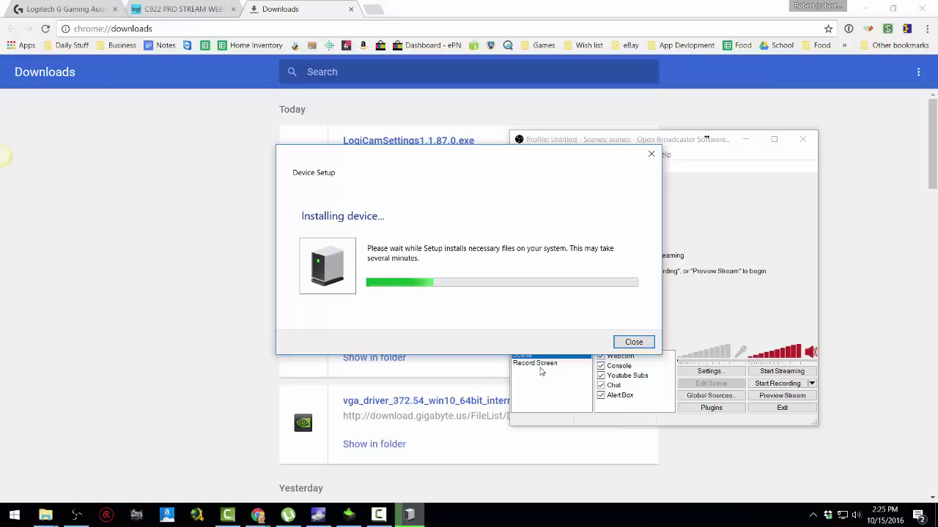
Select the Record Screen scene in OBS, then launch Logitech Camera Settings from Start.
{"action": "left_click", "coordinate": [540, 364]}
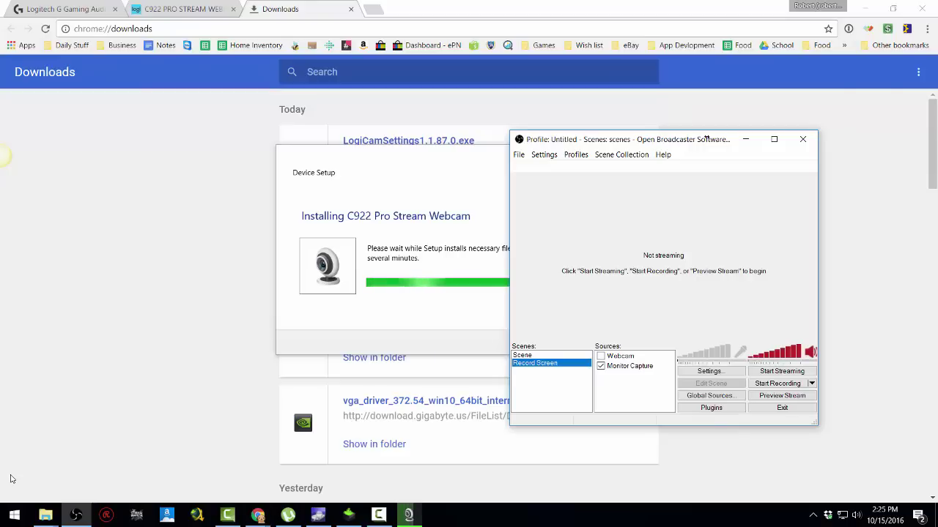
{"action": "key", "text": "super"}
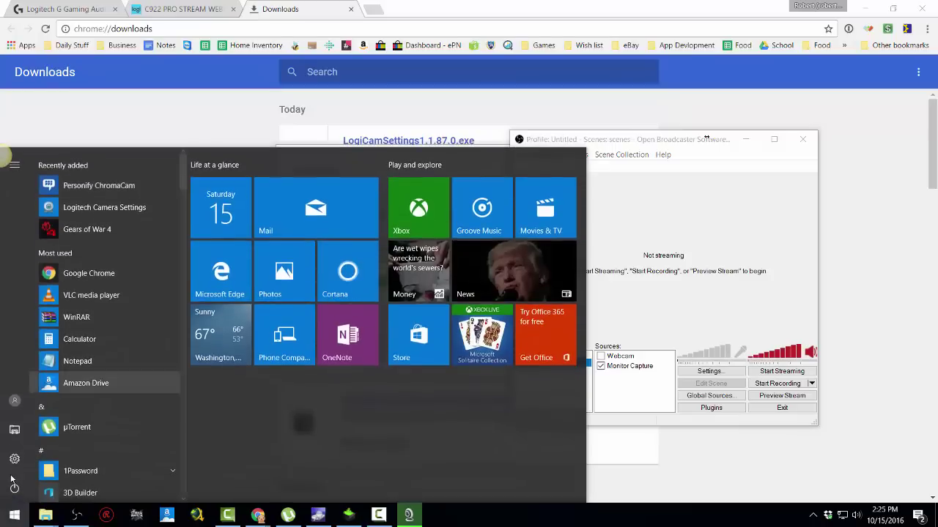
{"action": "key", "text": "Return"}
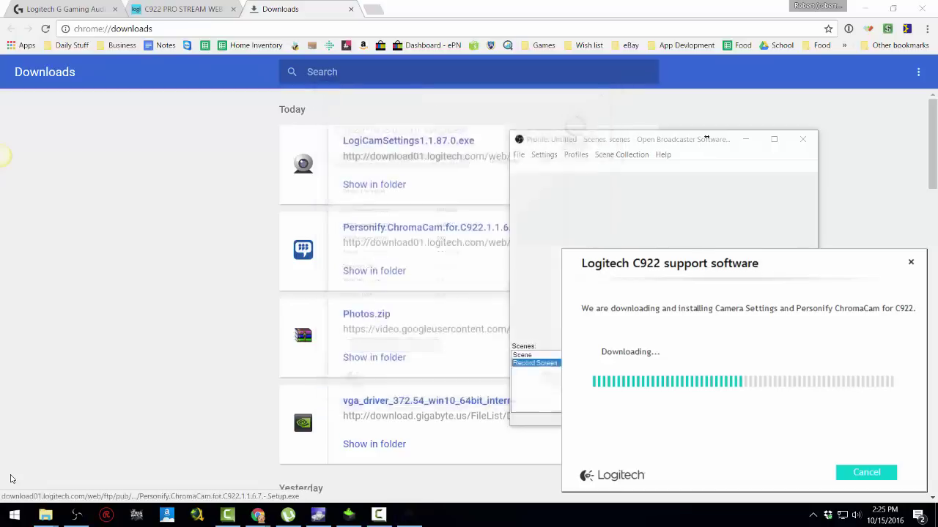
Close Camera Settings, accept the ChromaCam licence, retry the CamRecorder.exe-blocked install, then move to Cancel.
{"action": "left_click", "coordinate": [606, 89]}
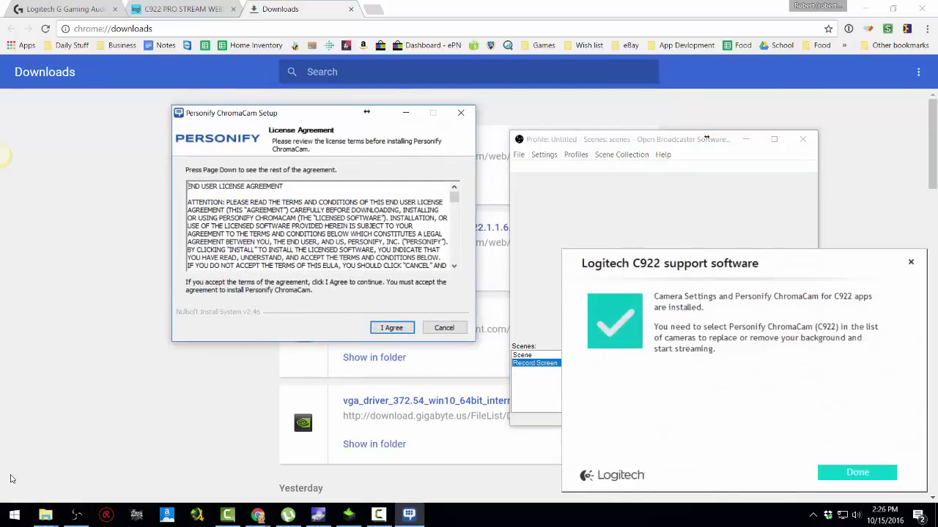
{"action": "key", "text": "Return"}
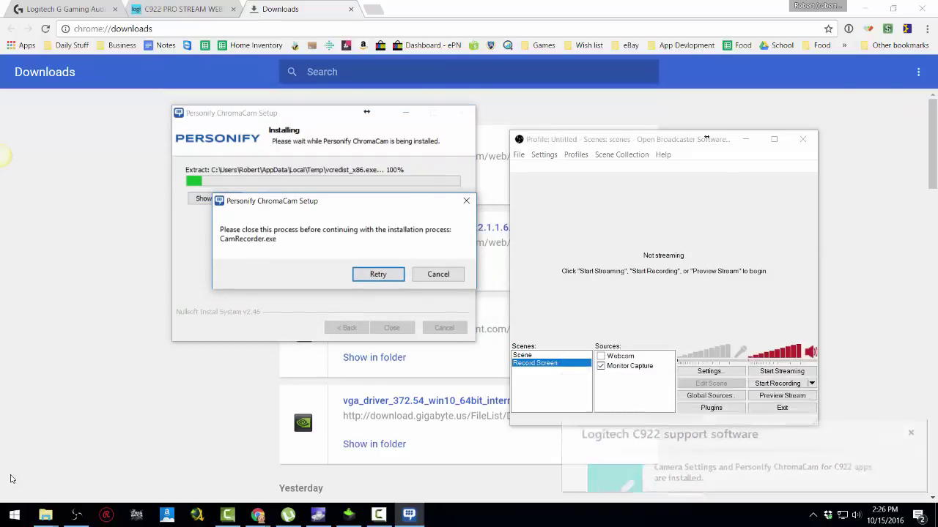
{"action": "key", "text": "Return"}
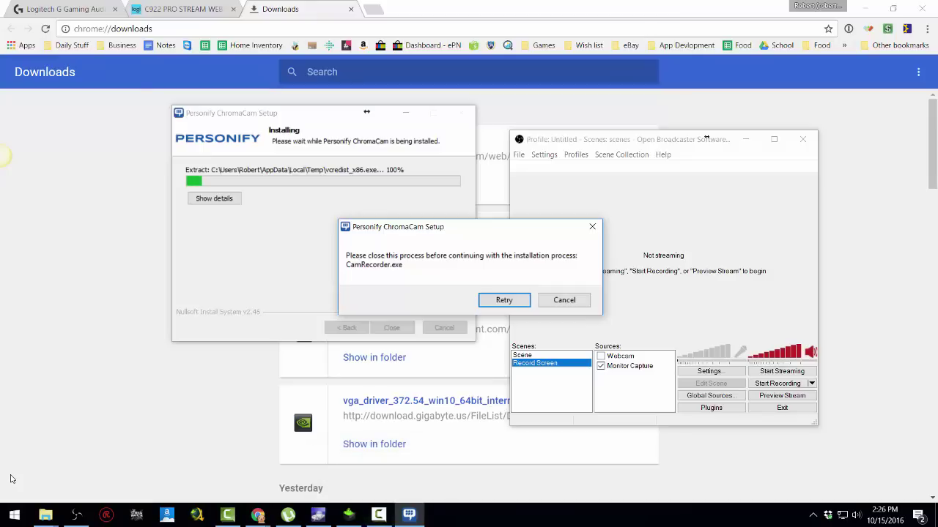
{"action": "key", "text": "Tab"}
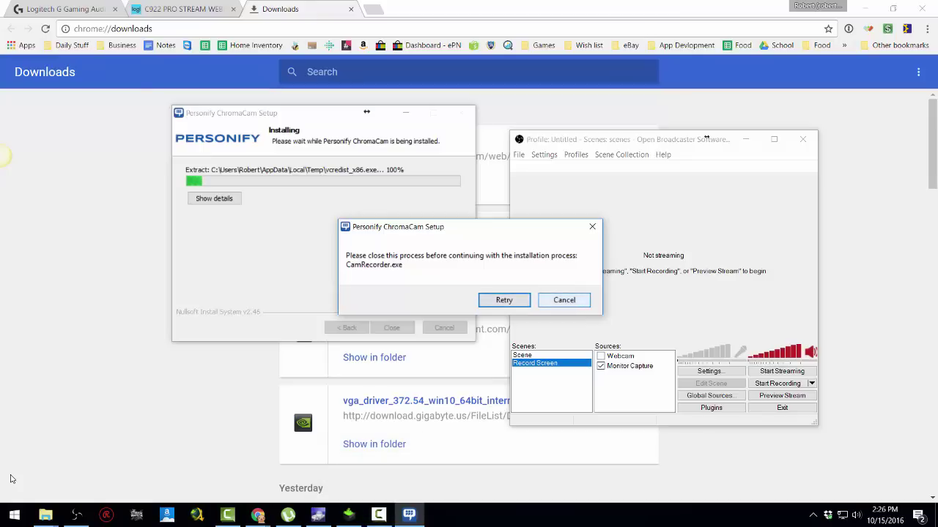
Cancel the extra ChromaCam setup and relaunch Logitech Camera Settings from Start.
{"action": "key", "text": "Return"}
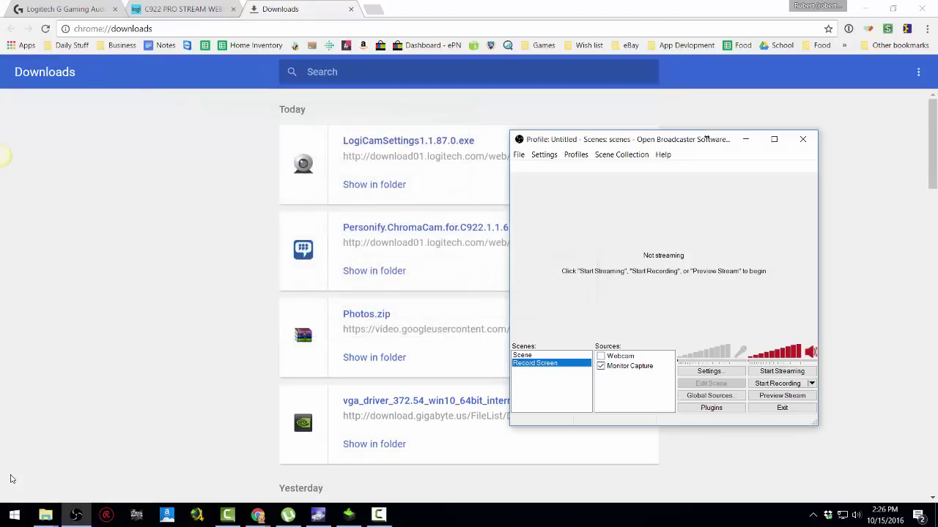
{"action": "key", "text": "super"}
{"action": "key", "text": "Up"}
{"action": "key", "text": "Return"}
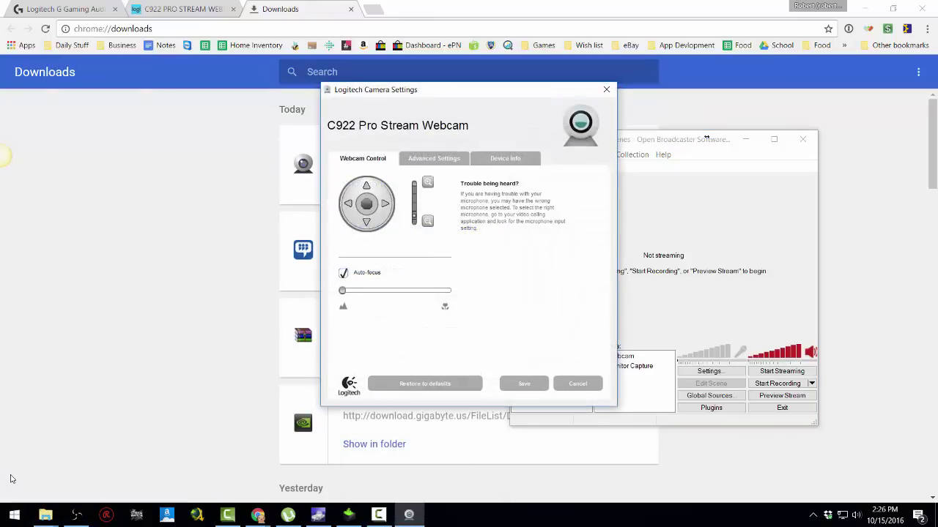
Page through the Advanced Settings and Device Info tabs, close Camera Settings, and select Personify ChromaCam in Start.
{"action": "key", "text": "ctrl+Tab"}
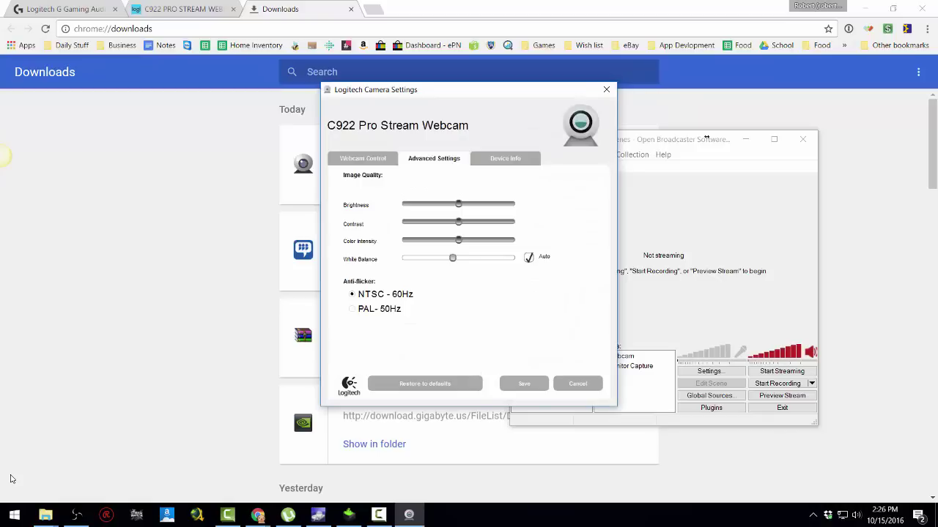
{"action": "key", "text": "ctrl+Tab"}
{"action": "key", "text": "ctrl+shift+Tab"}
{"action": "key", "text": "ctrl+shift+Tab"}
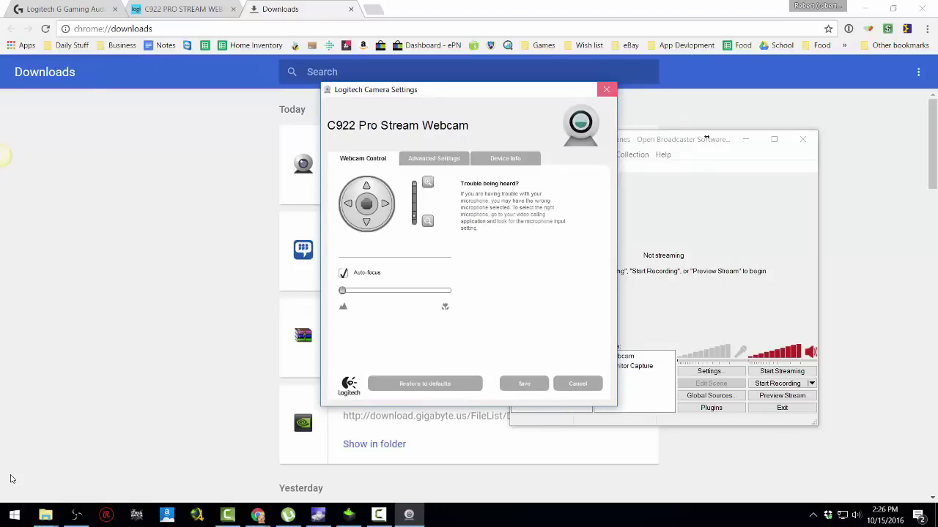
{"action": "key", "text": "Escape"}
{"action": "key", "text": "super"}
{"action": "key", "text": "Up"}
{"action": "key", "text": "Up"}
{"action": "key", "text": "Up"}
Launch Personify ChromaCam, then add a new Video Capture Device source in OBS.
{"action": "key", "text": "Return"}
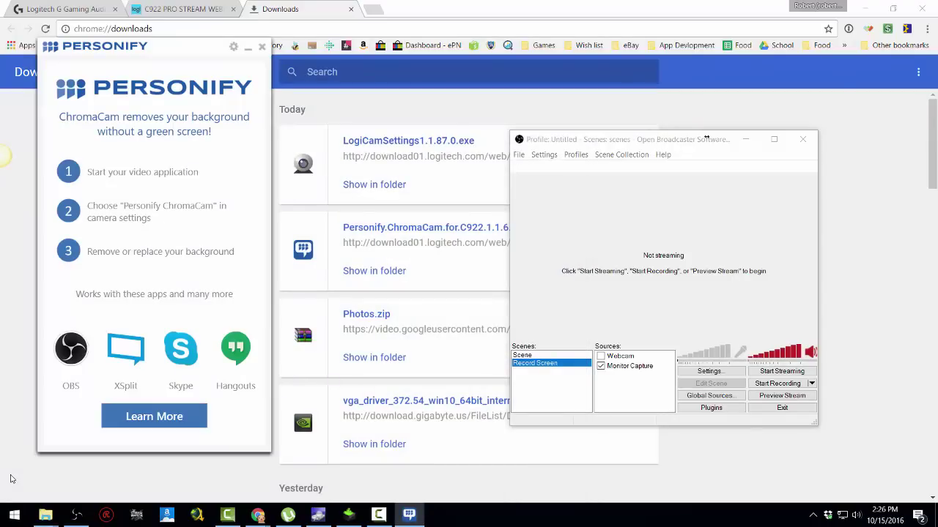
{"action": "key", "text": "alt+Tab"}
{"action": "key", "text": "Menu"}
{"action": "key", "text": "Down"}
{"action": "key", "text": "Right"}
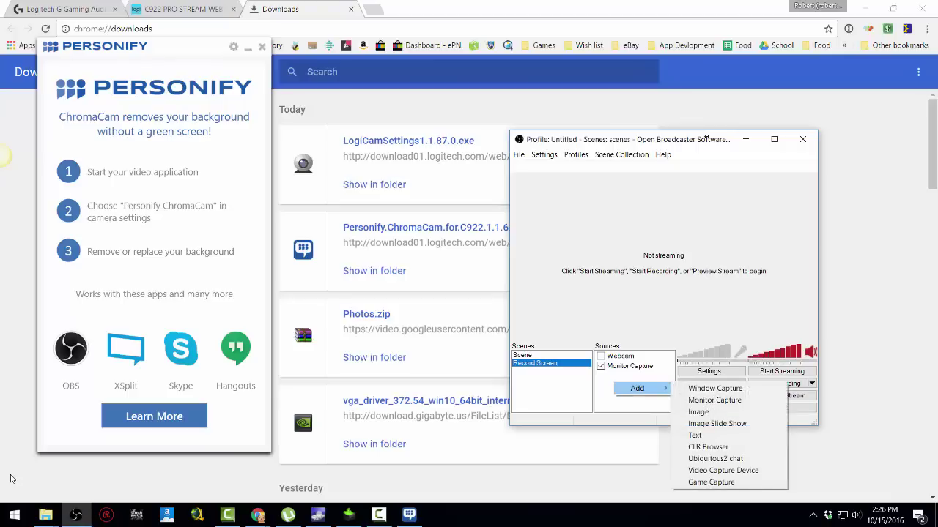
{"action": "key", "text": "Down"}
{"action": "key", "text": "Down"}
{"action": "key", "text": "Down"}
{"action": "key", "text": "Down"}
{"action": "key", "text": "Down"}
{"action": "key", "text": "Down"}
{"action": "key", "text": "Down"}
{"action": "key", "text": "Down"}
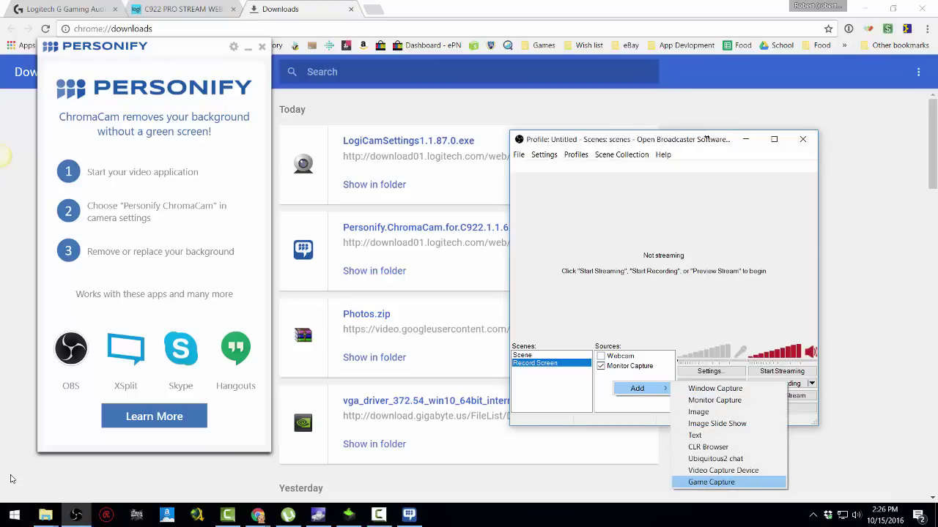
{"action": "key", "text": "Up"}
{"action": "key", "text": "Up"}
{"action": "key", "text": "Up"}
{"action": "key", "text": "Up"}
{"action": "key", "text": "Up"}
{"action": "key", "text": "Up"}
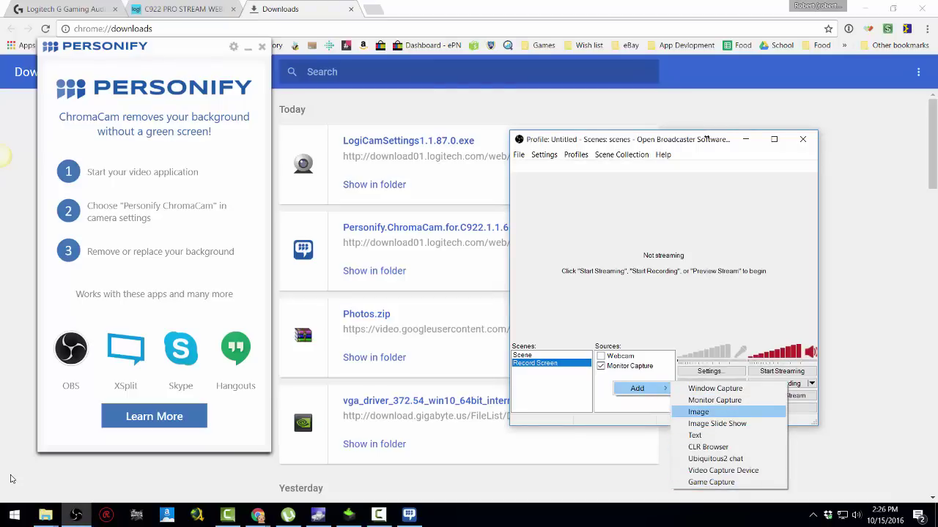
{"action": "key", "text": "Up"}
{"action": "key", "text": "Up"}
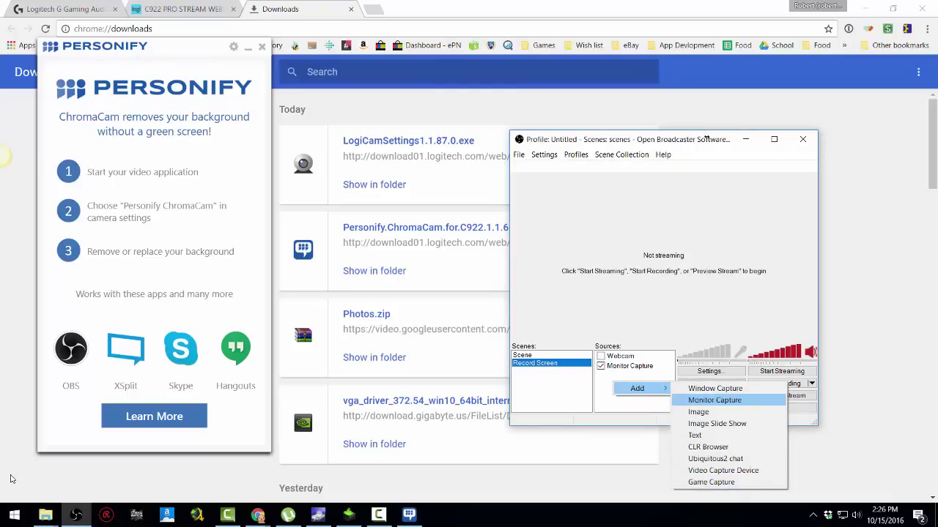
{"action": "key", "text": "Down"}
{"action": "key", "text": "Down"}
{"action": "key", "text": "Down"}
{"action": "key", "text": "Down"}
{"action": "key", "text": "Down"}
{"action": "key", "text": "Down"}
{"action": "key", "text": "Return"}
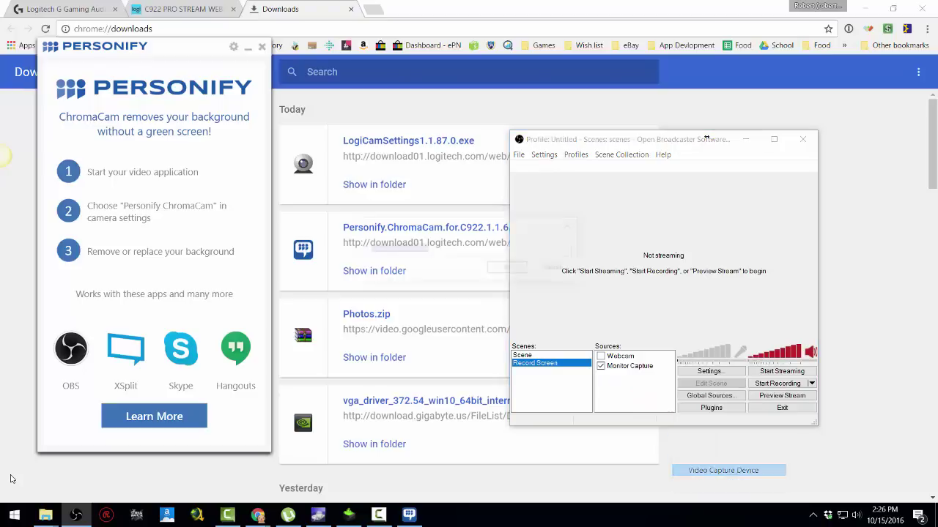
Name the new source 'C922 Pro Cam' and confirm it.
{"action": "type", "text": "Web"}
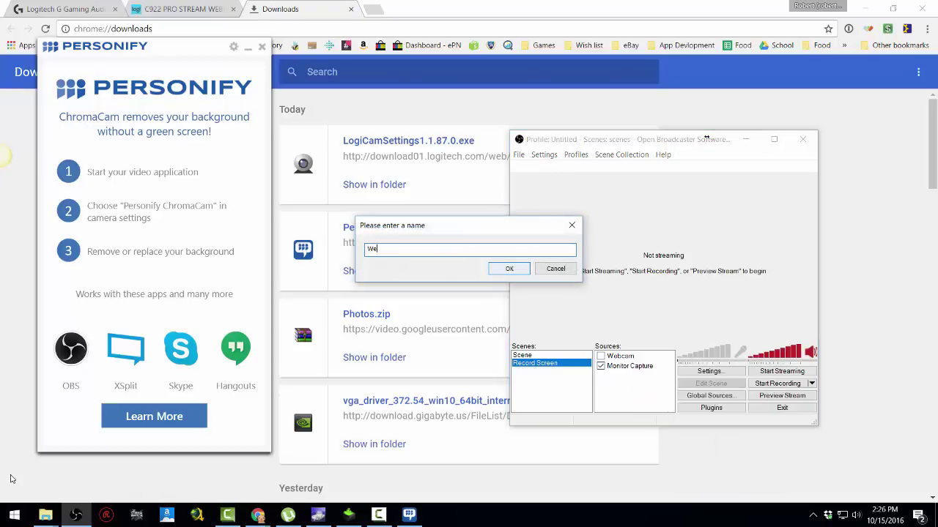
{"action": "key", "text": "BackSpace"}
{"action": "key", "text": "BackSpace"}
{"action": "key", "text": "BackSpace"}
{"action": "type", "text": "C922 ProtCam"}
{"action": "key", "text": "Return"}
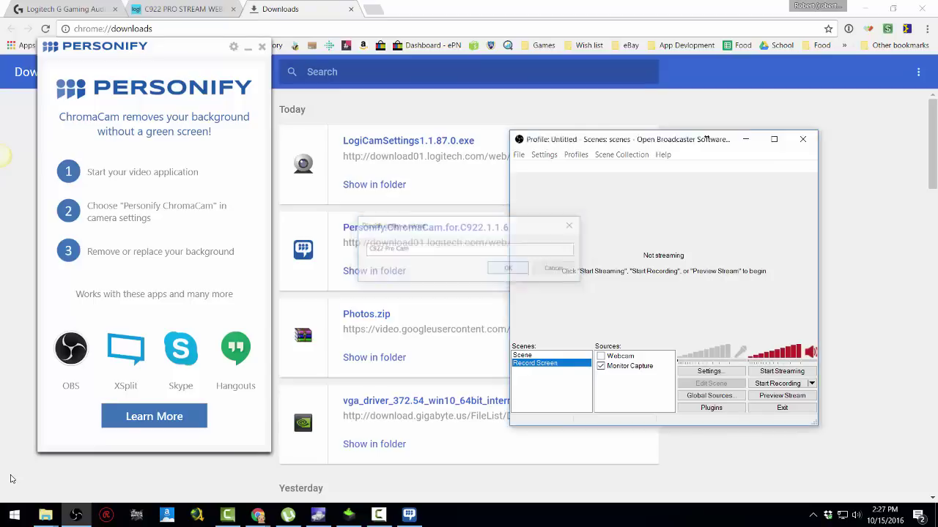
Select C922 Pro Stream Webcam as the capture device, leaving Deinterlacing at None.
{"action": "key", "text": "alt+Down"}
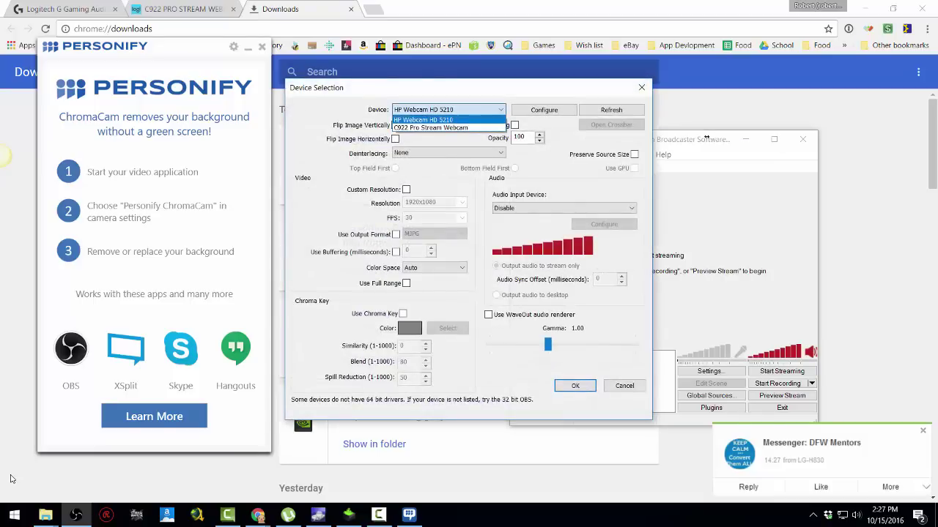
{"action": "key", "text": "Down"}
{"action": "key", "text": "Return"}
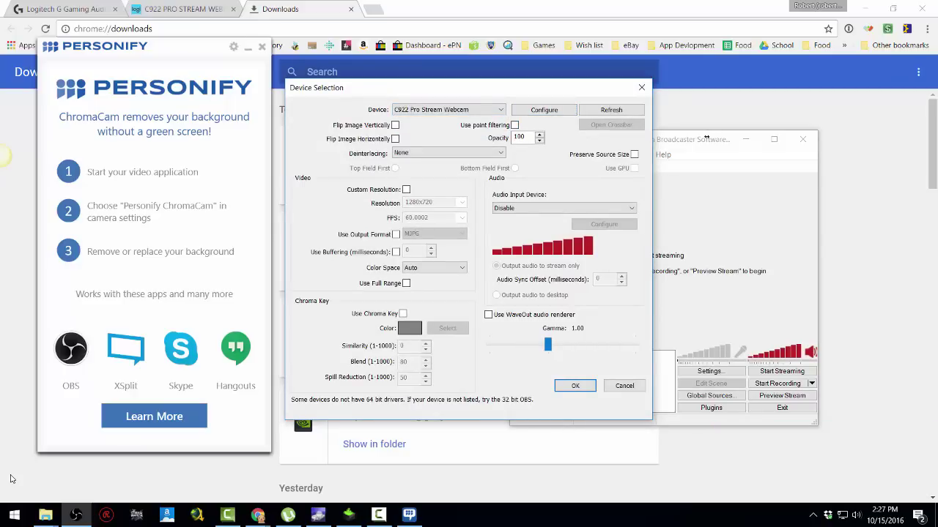
{"action": "key", "text": "Tab"}
{"action": "key", "text": "alt+Down"}
{"action": "key", "text": "Return"}
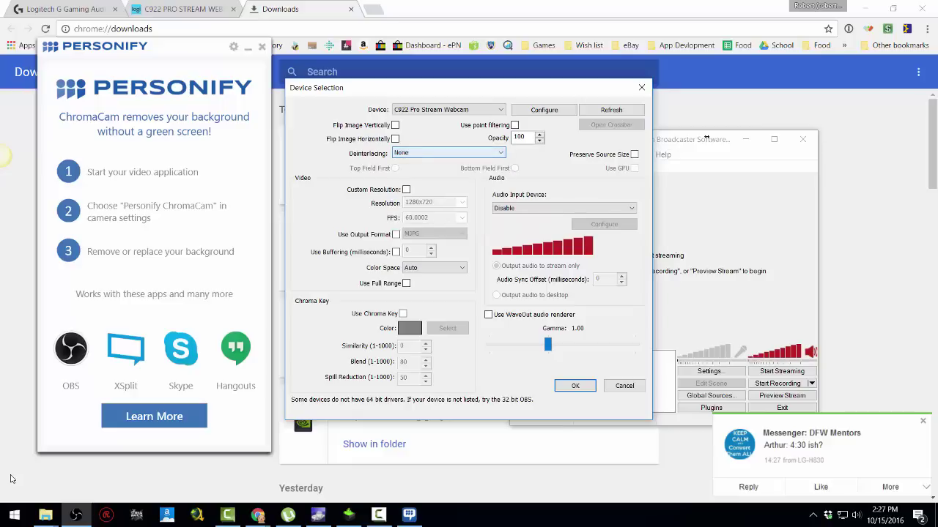
{"action": "key", "text": "shift+Tab"}
{"action": "key", "text": "shift+Tab"}
{"action": "key", "text": "alt+Down"}
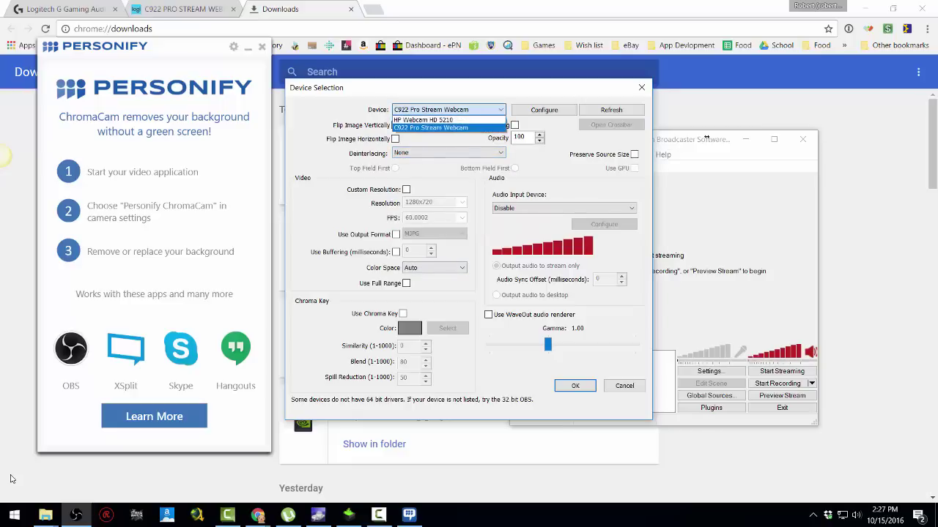
{"action": "key", "text": "Return"}
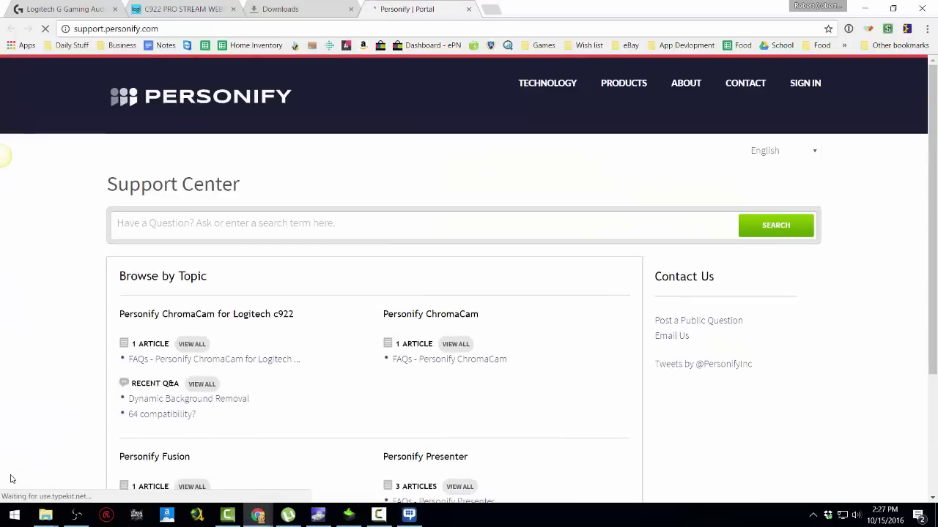
Read the Dynamic Background Removal Q&A on support.personify.com, then go back to the topic list.
{"action": "scroll", "coordinate": [11, 479], "scroll_direction": "down", "scroll_amount": 2}
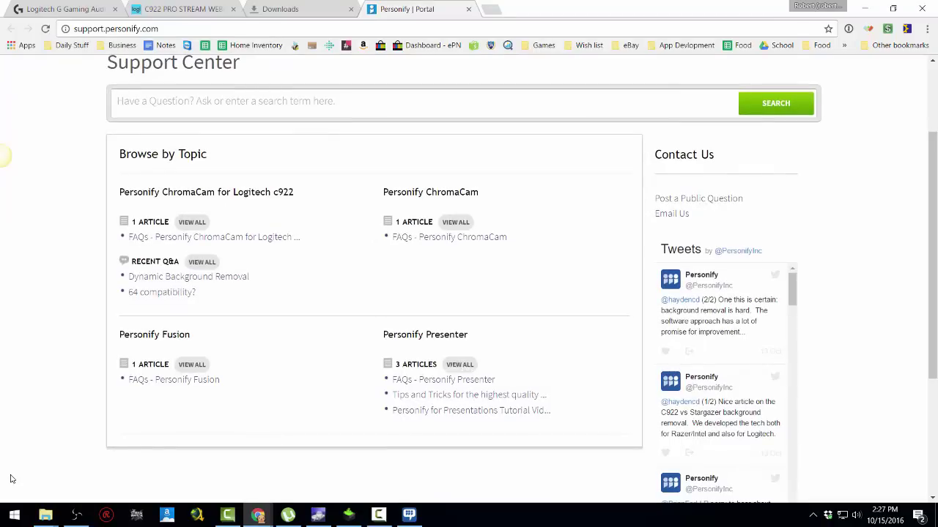
{"action": "key", "text": "Tab"}
{"action": "key", "text": "Return"}
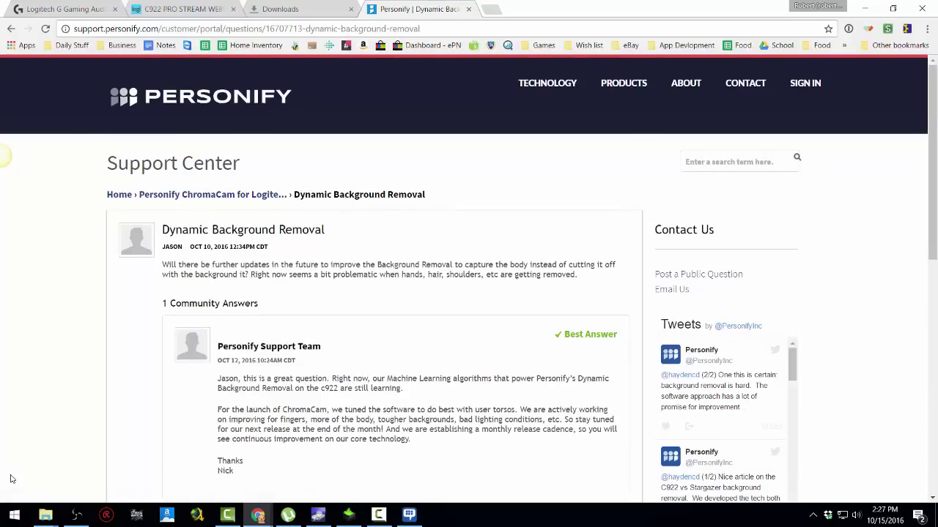
{"action": "scroll", "coordinate": [11, 479], "scroll_direction": "down", "scroll_amount": 3}
{"action": "scroll", "coordinate": [11, 479], "scroll_direction": "up", "scroll_amount": 2}
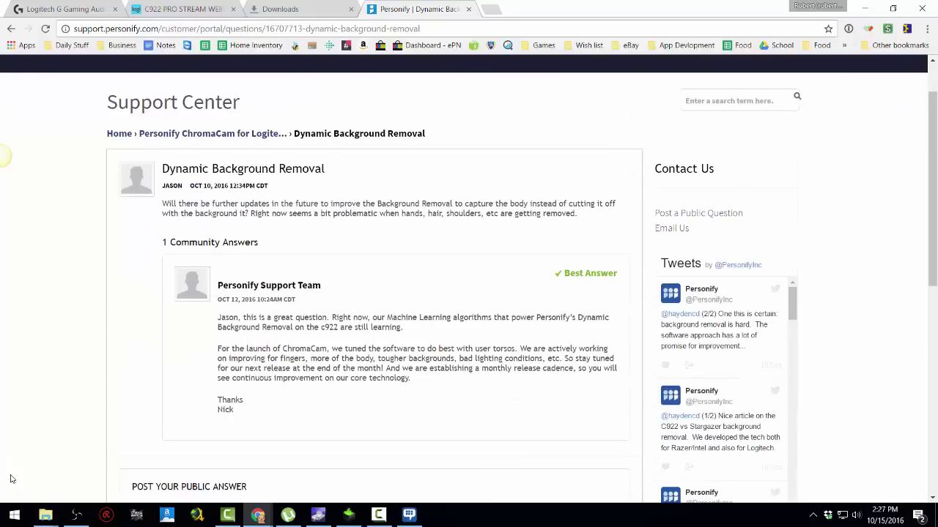
{"action": "key", "text": "alt+Left"}
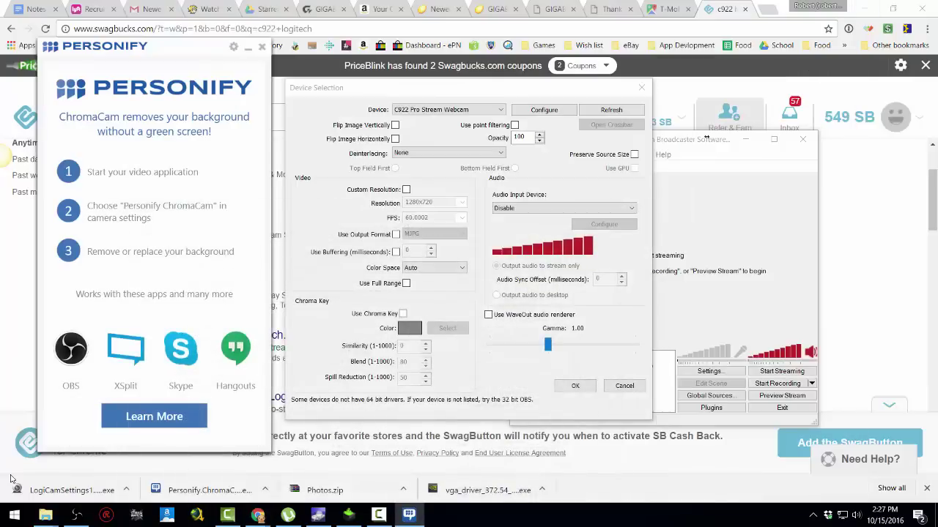
{"action": "key", "text": "space"}
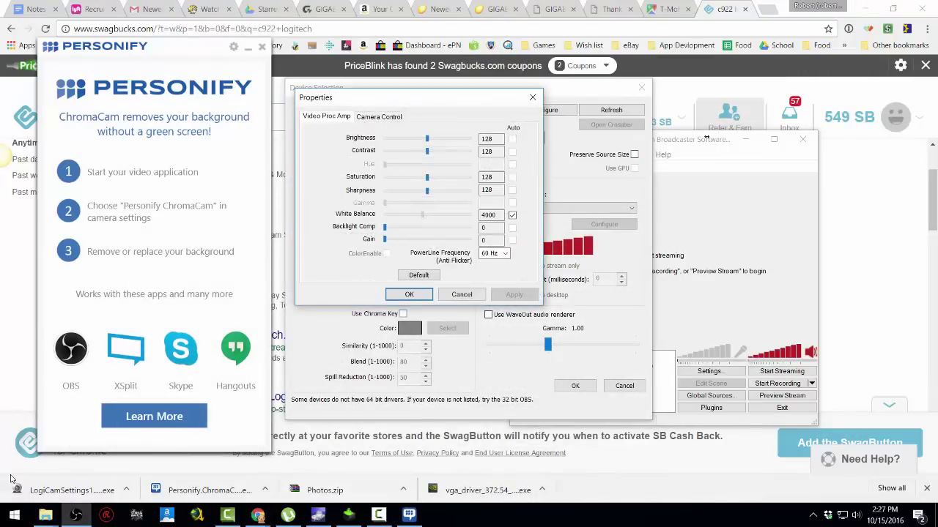
{"action": "key", "text": "ctrl+Tab"}
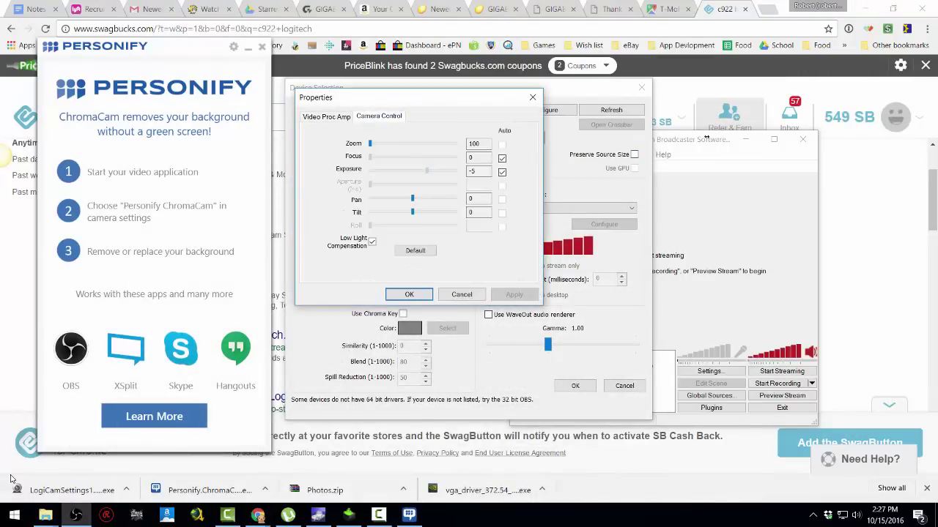
{"action": "key", "text": "ctrl+Tab"}
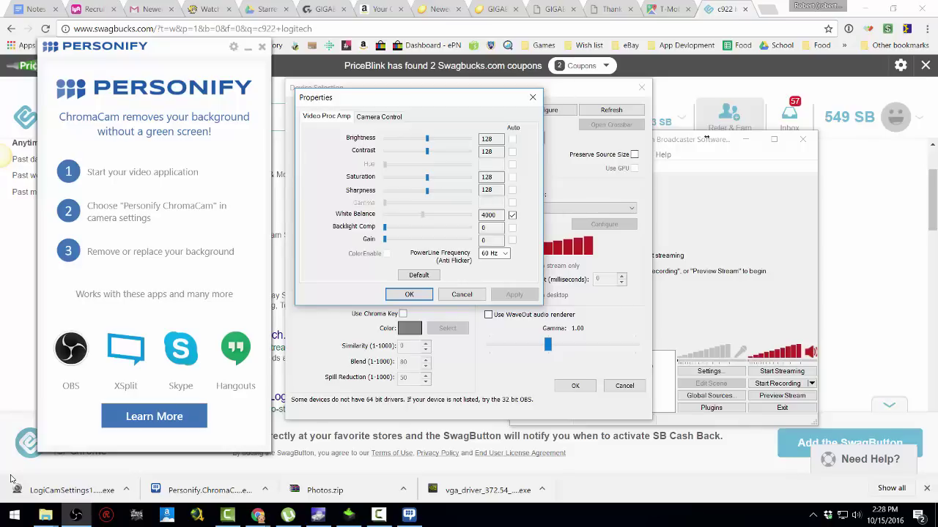
{"action": "key", "text": "Tab"}
{"action": "key", "text": "space"}
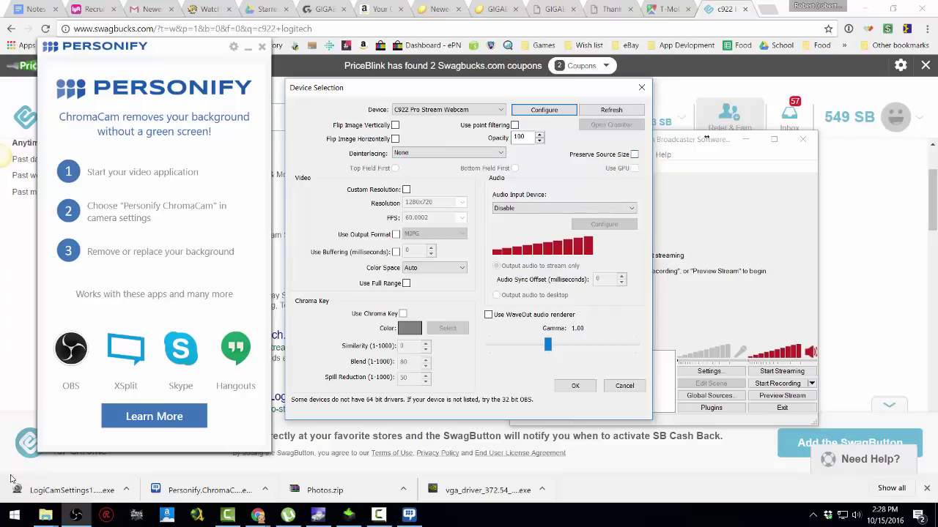
{"action": "key", "text": "space"}
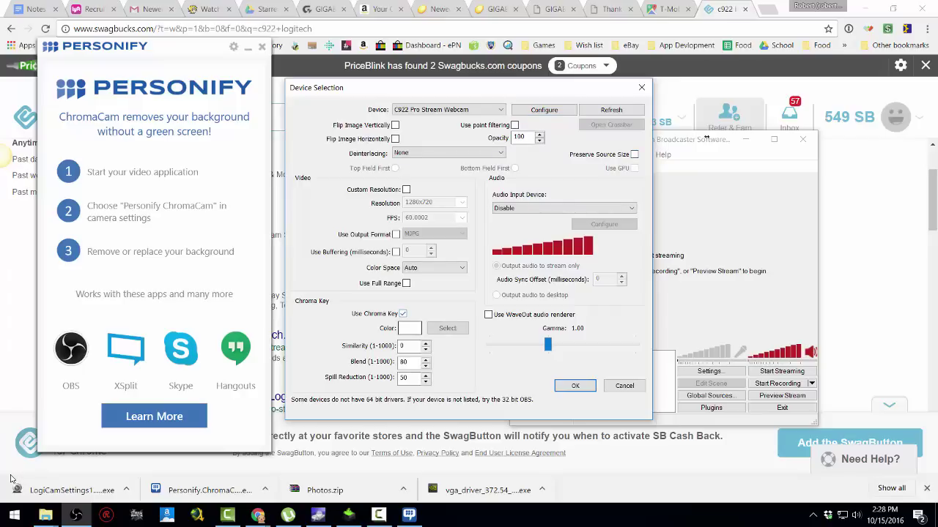
{"action": "key", "text": "space"}
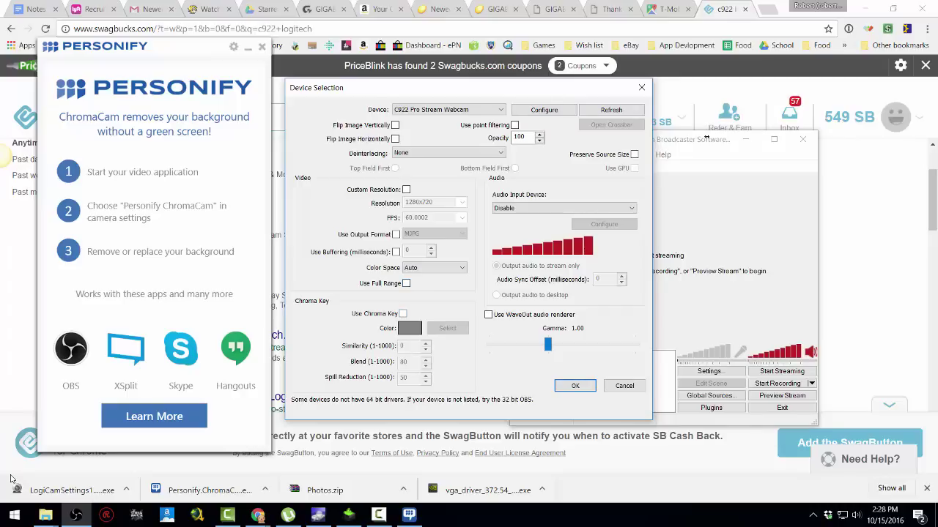
{"action": "key", "text": "super"}
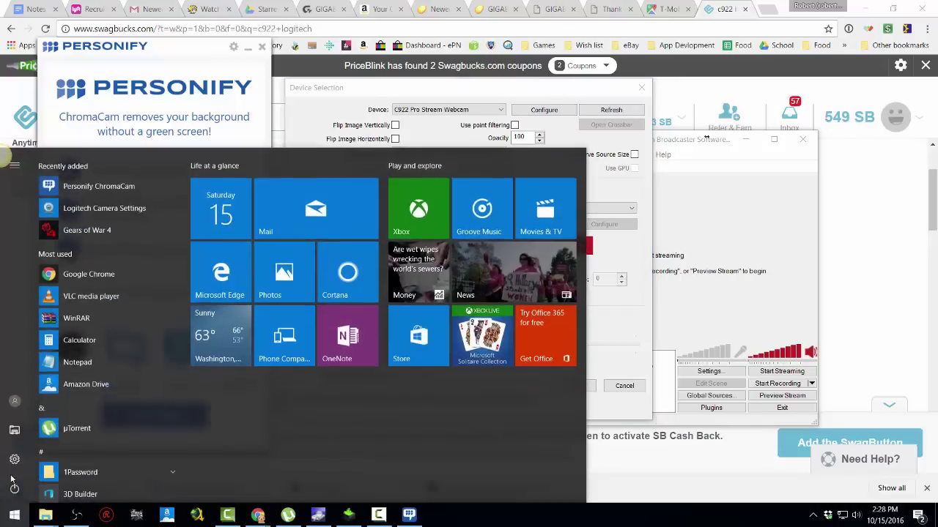
{"action": "key", "text": "Down"}
{"action": "key", "text": "Down"}
{"action": "key", "text": "Return"}
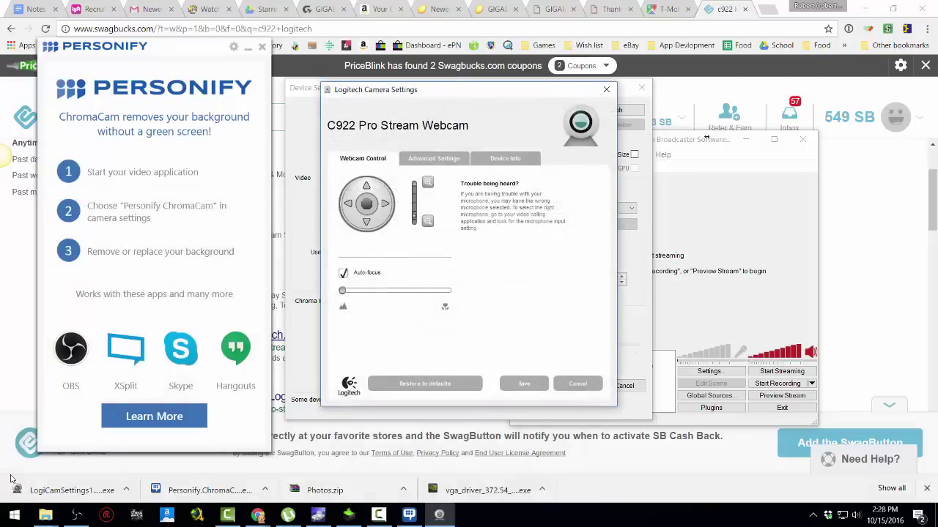
{"action": "key", "text": "ctrl+Tab"}
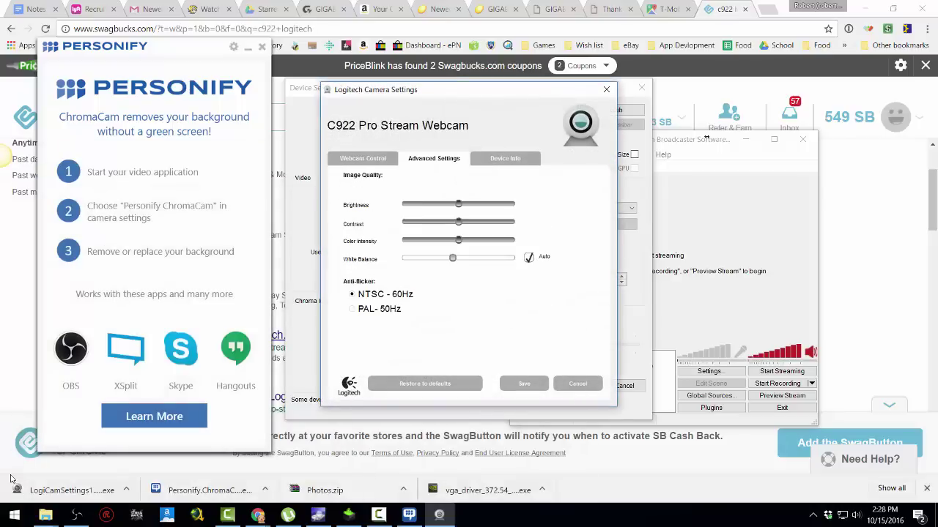
{"action": "key", "text": "ctrl+Tab"}
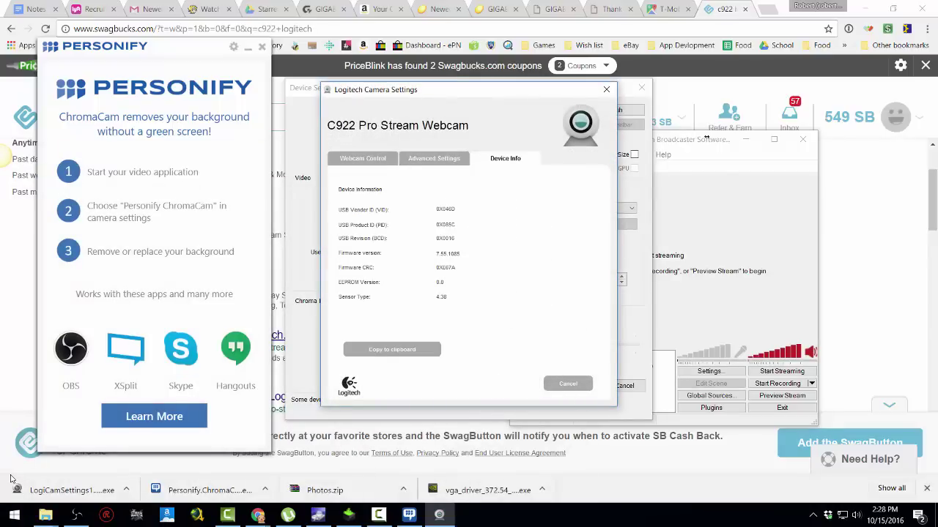
{"action": "key", "text": "Escape"}
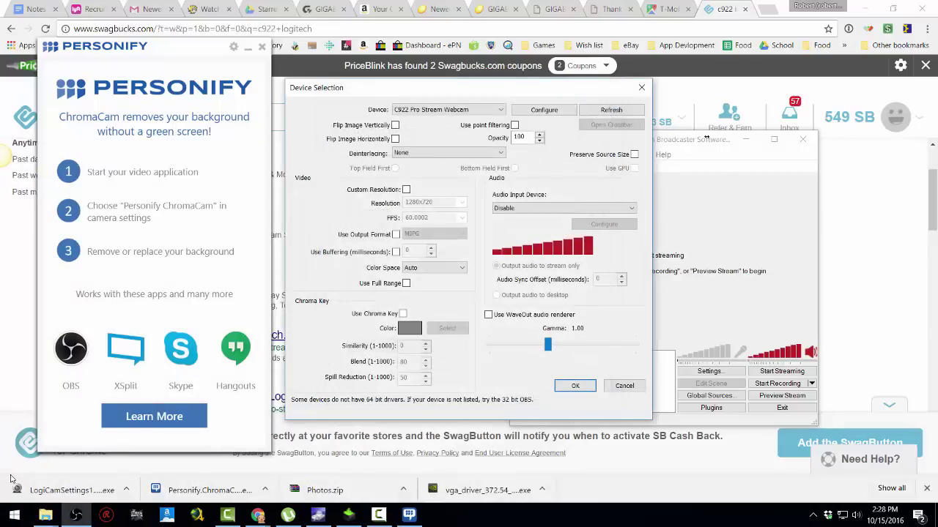